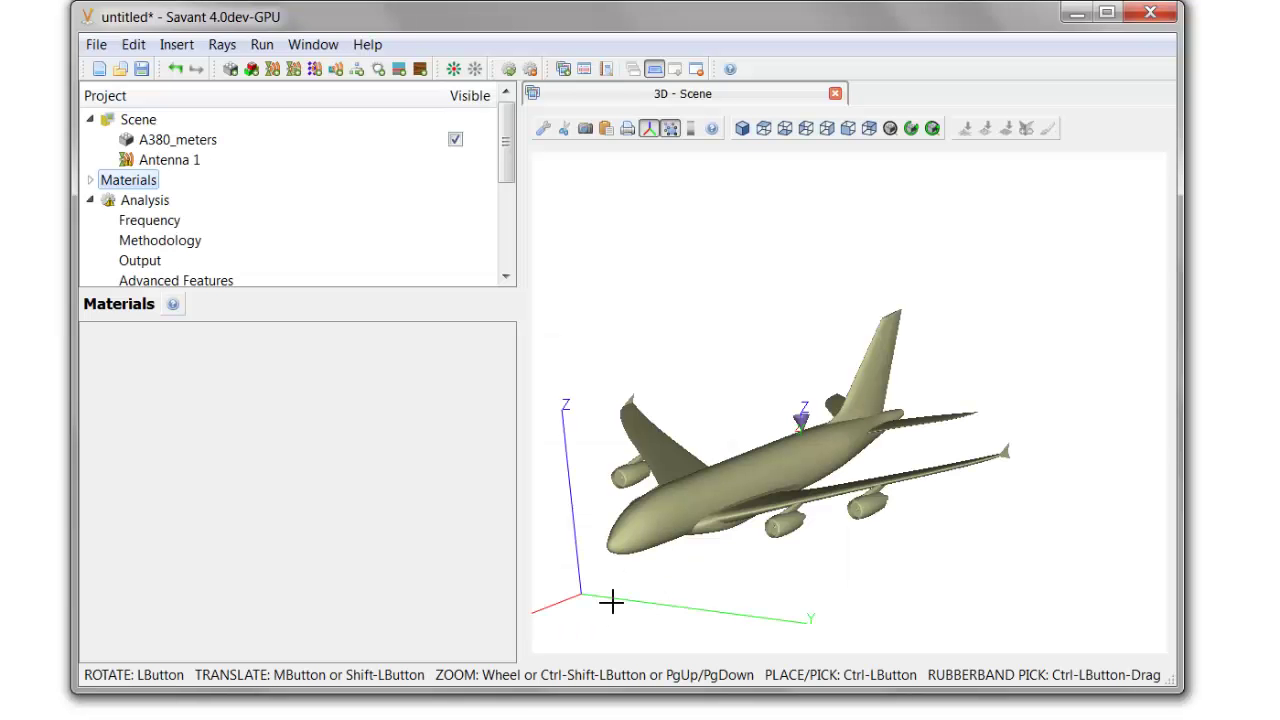
Select A380_meters and Antenna 1, then zoom and pan to centre the antenna on the rear fuselage
left_click(163, 139)
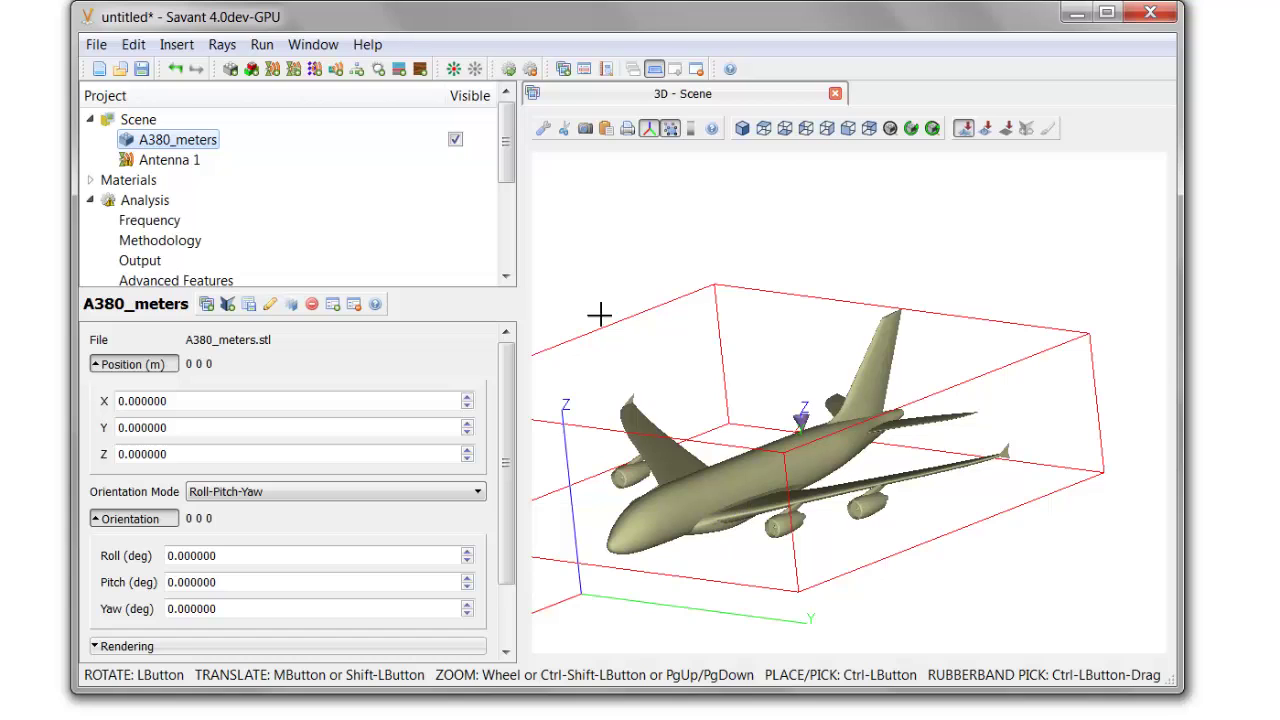
left_click(168, 162)
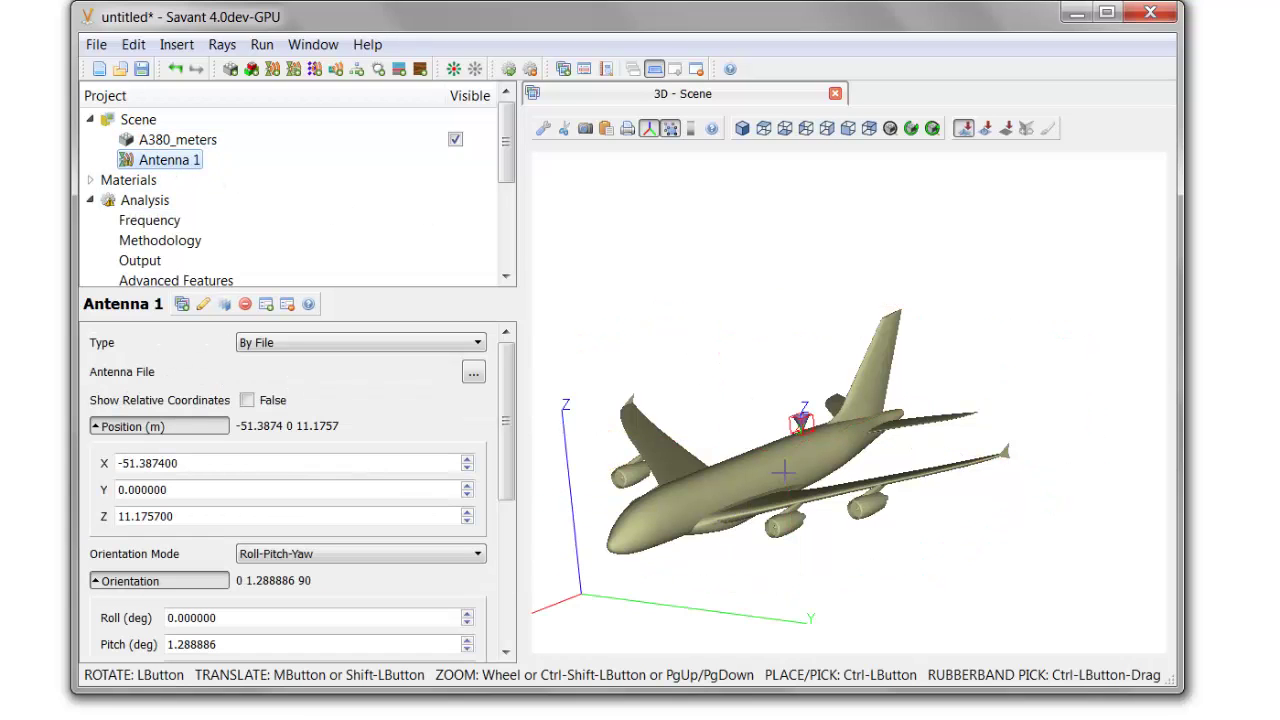
scroll(792, 440, "up", 5)
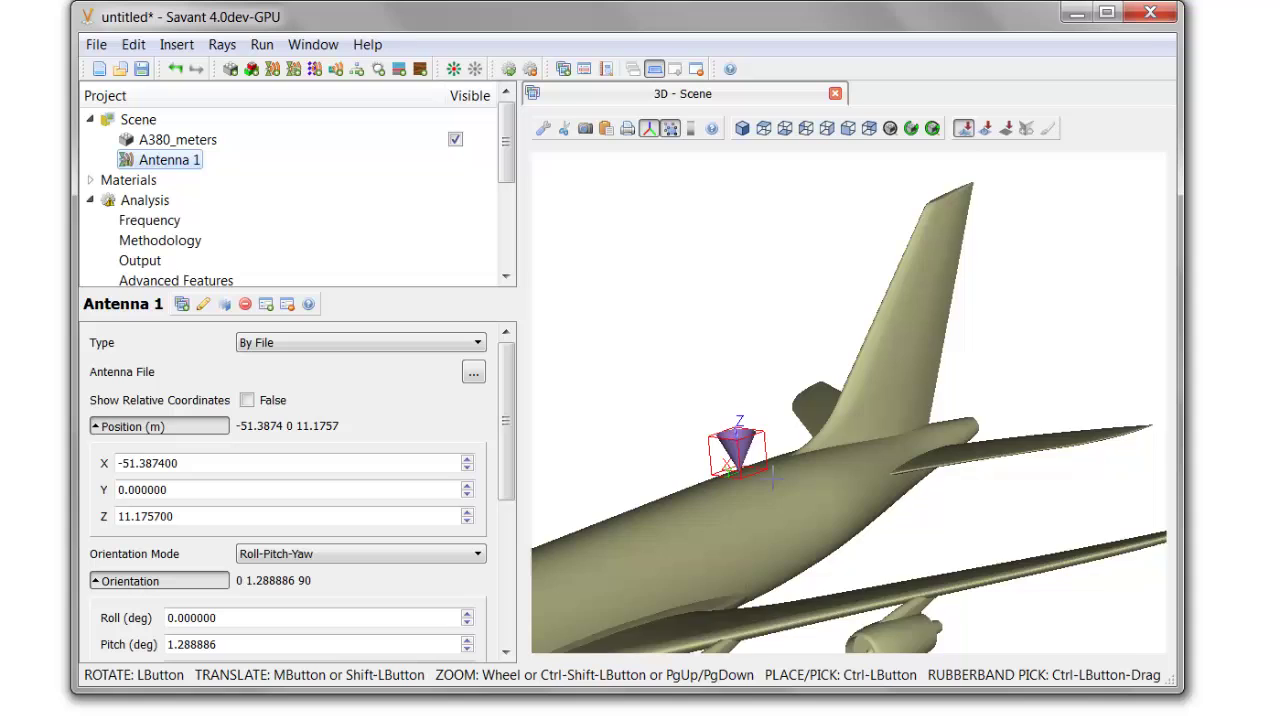
middle_click_drag(762, 470, 846, 429)
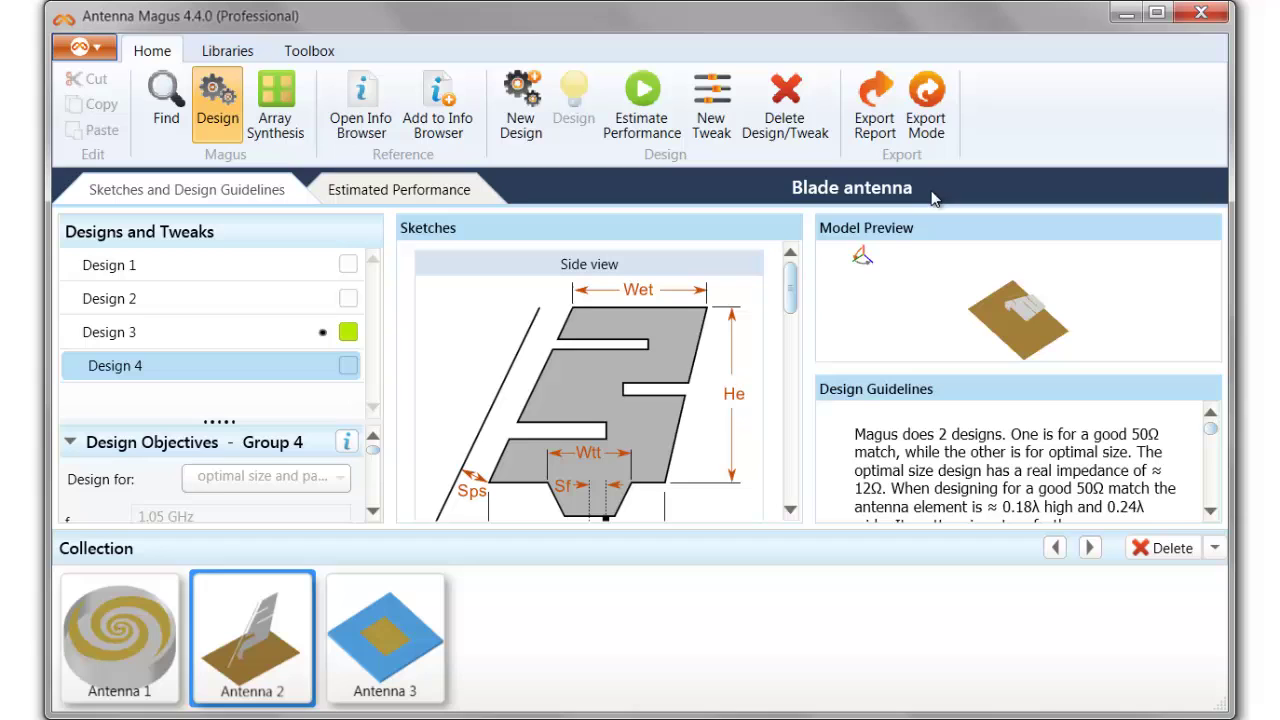
Export the Antenna Magus blade antenna as a CST MICROWAVE STUDIO model named ADSB
left_click(936, 112)
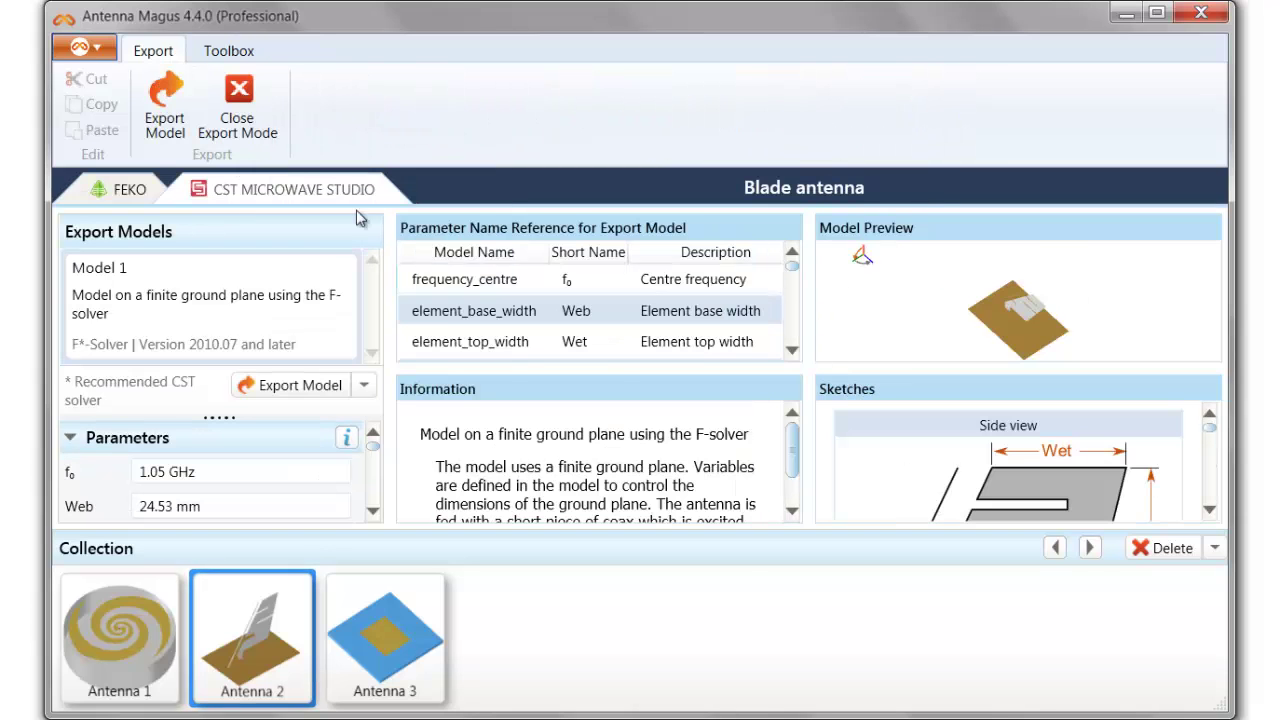
left_click(166, 105)
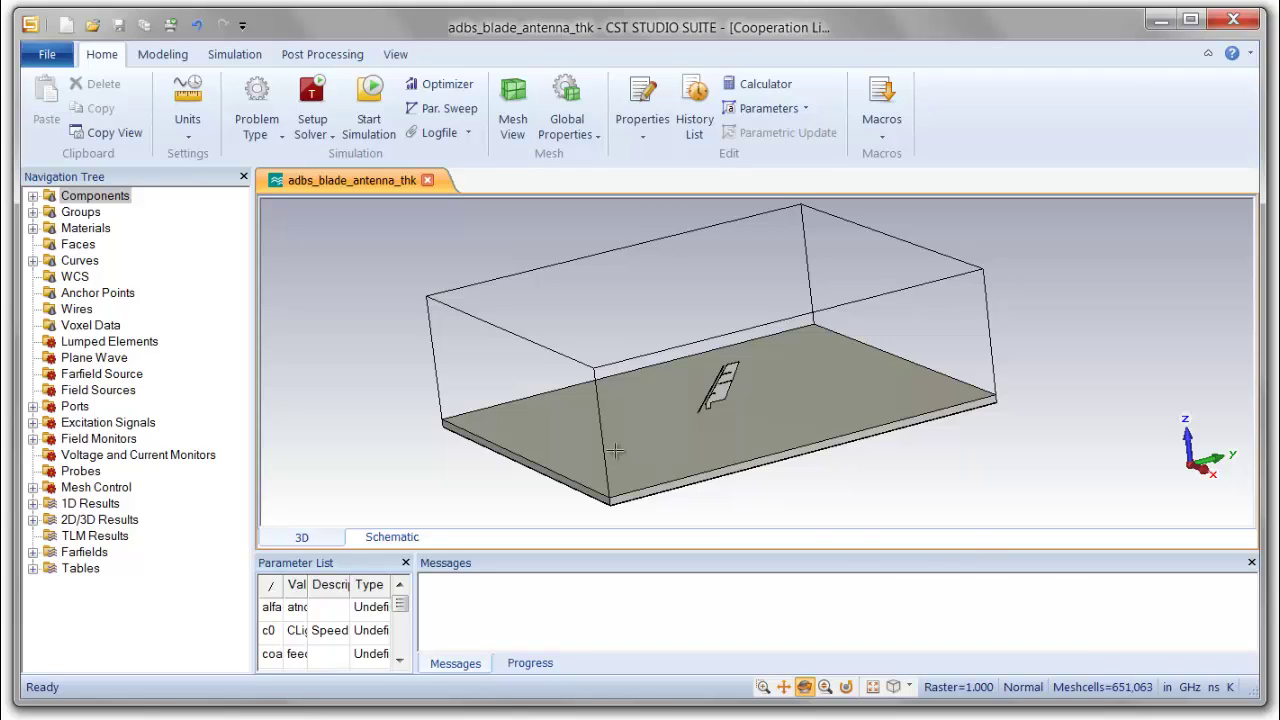
Zoom and rotate the adbs_blade_antenna_thk view to see the blade upright on its ground plane
scroll(713, 413, "up", 5)
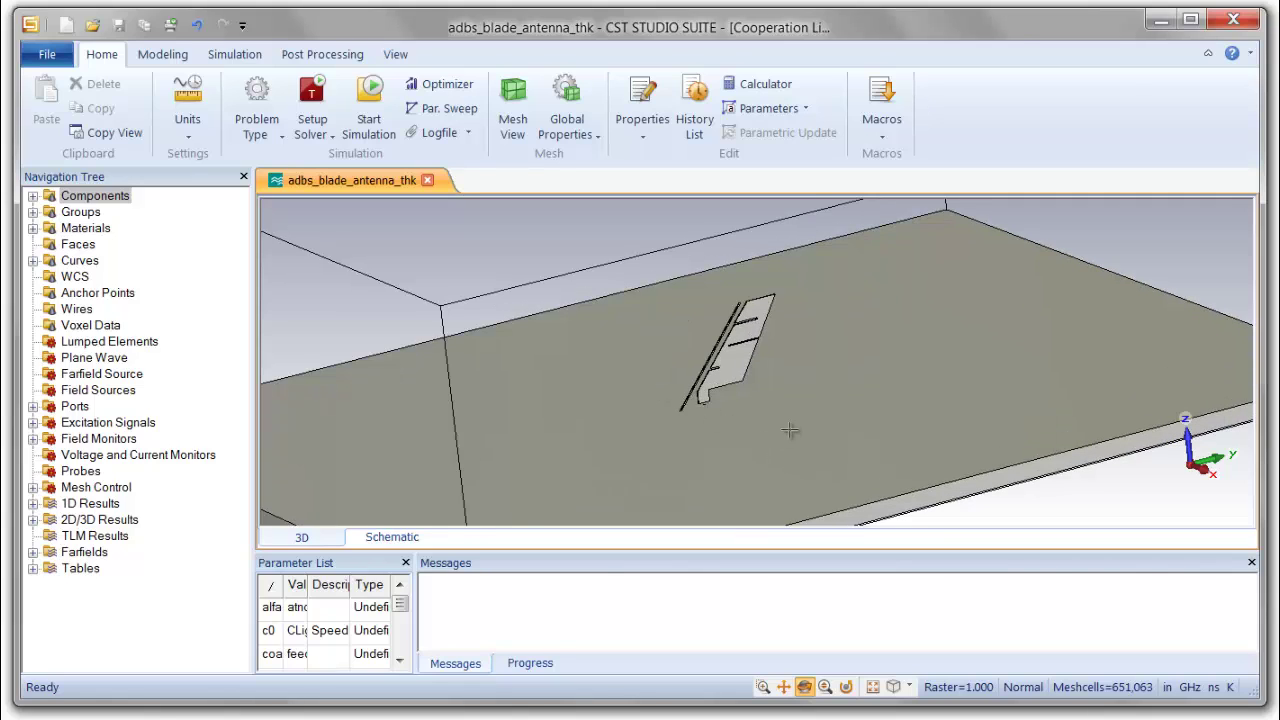
scroll(789, 434, "down", 5)
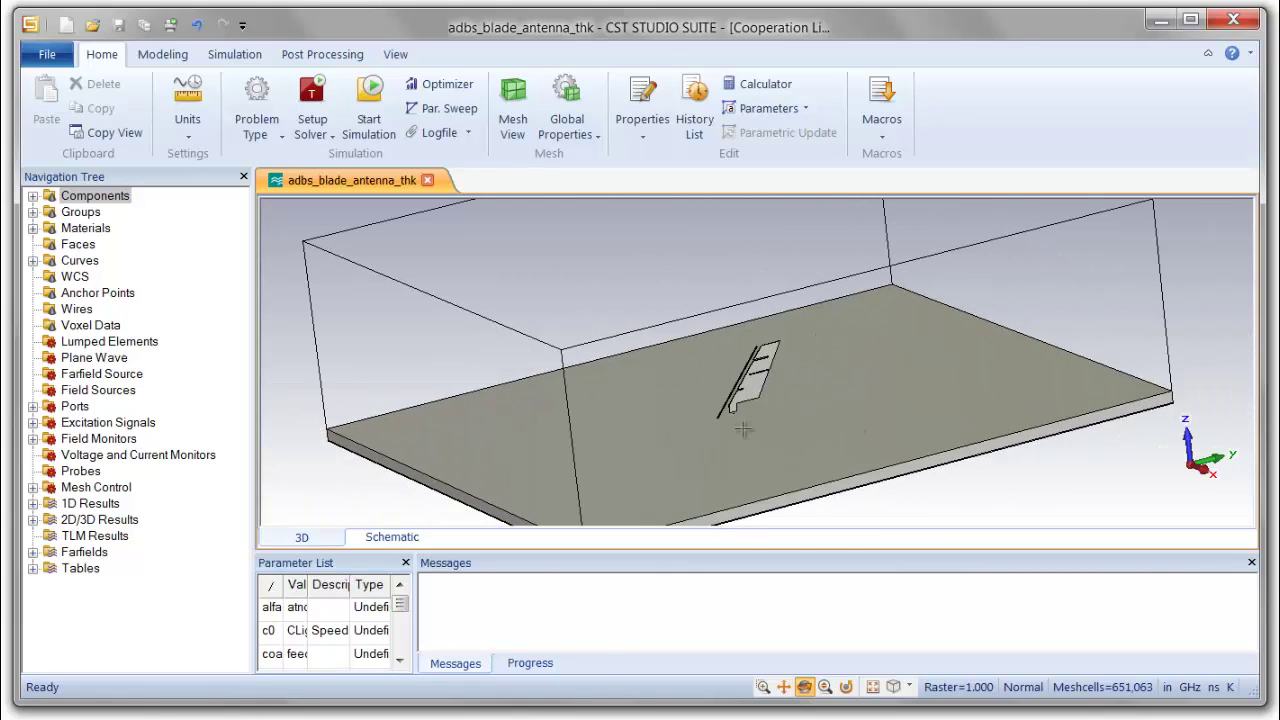
left_click_drag(832, 426, 946, 372)
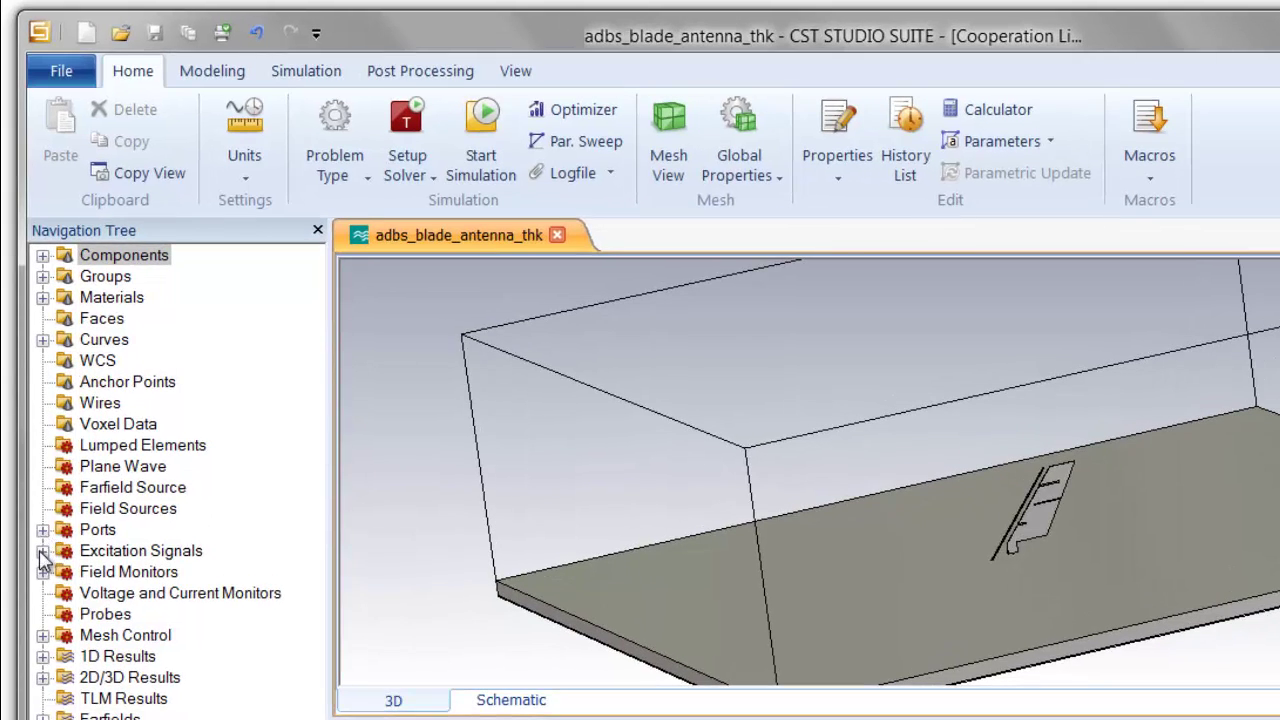
Show the Blade_FS field-source monitor box (0.79134–1.3189 GHz, 11 samples) and orbit around it
left_click(42, 572)
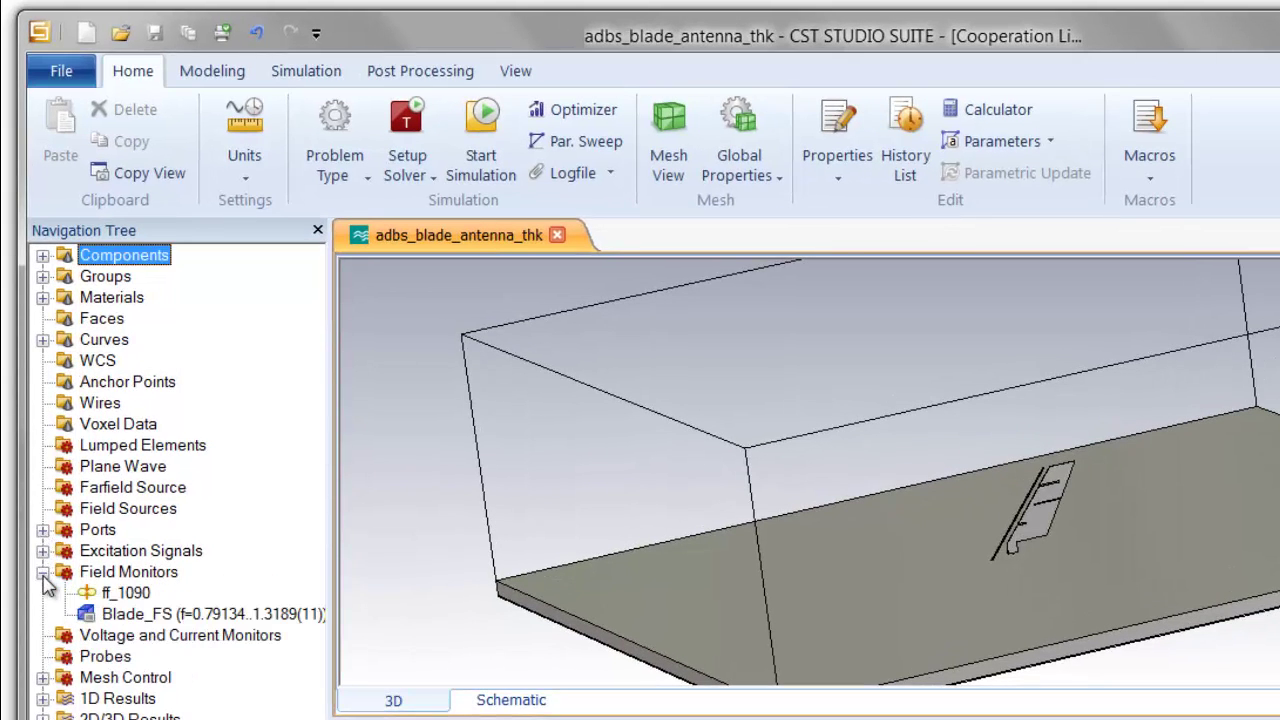
left_click(151, 616)
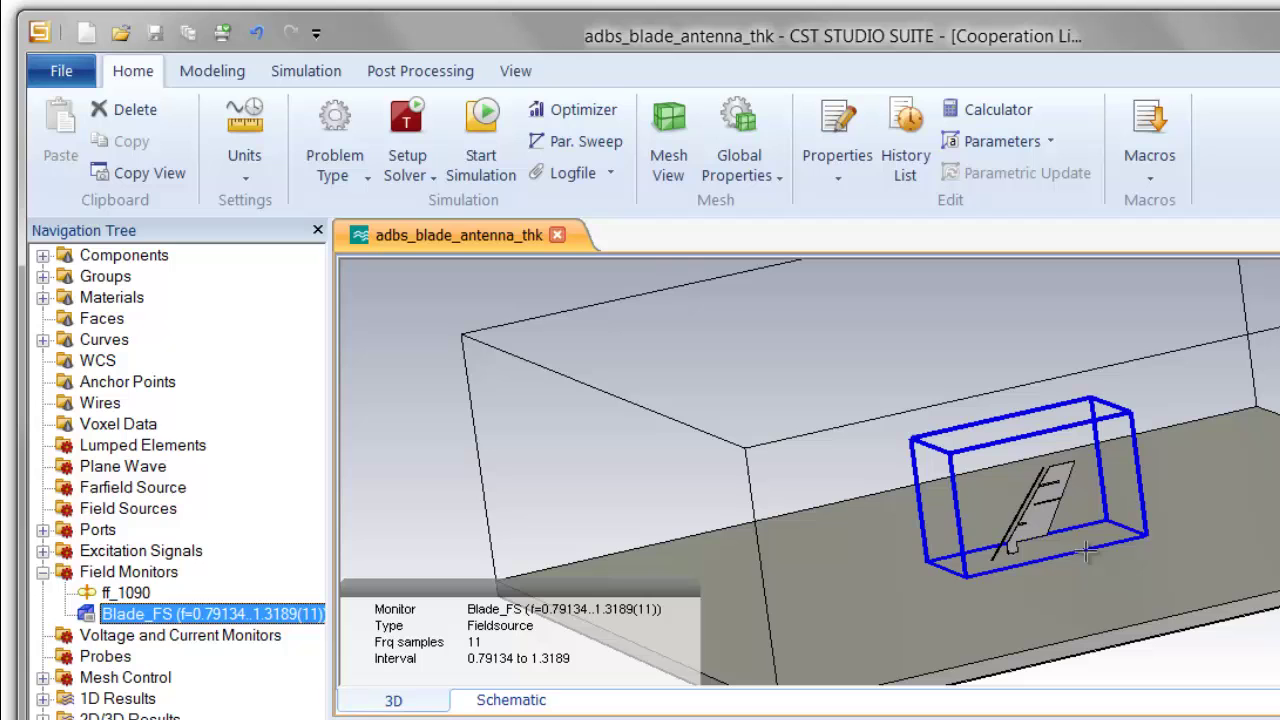
left_click_drag(1012, 548, 1122, 527)
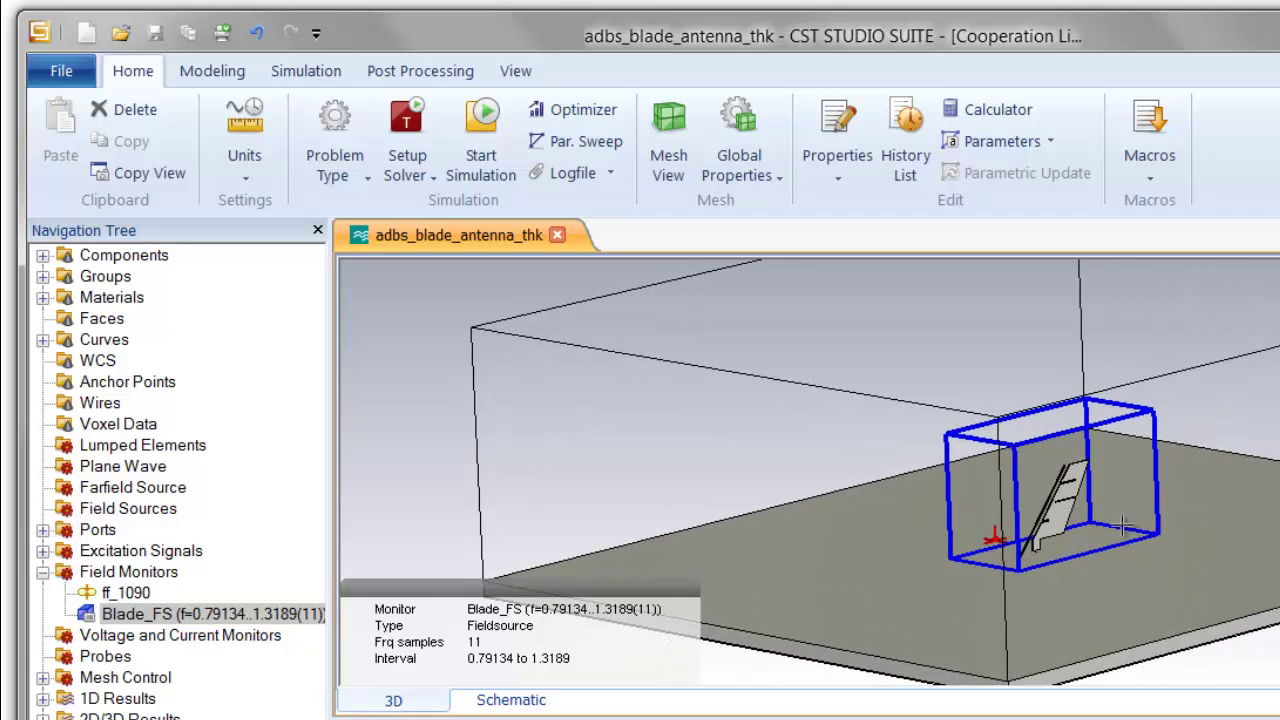
left_click_drag(1030, 660, 956, 638)
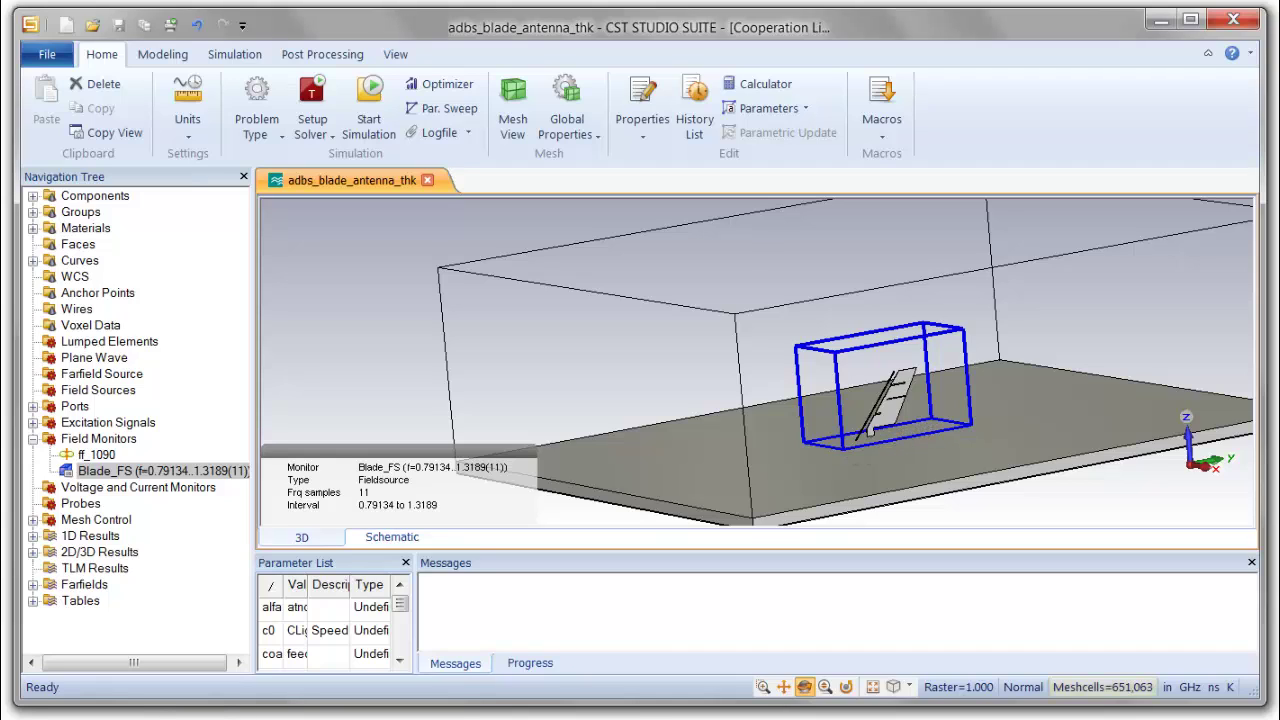
key("space")
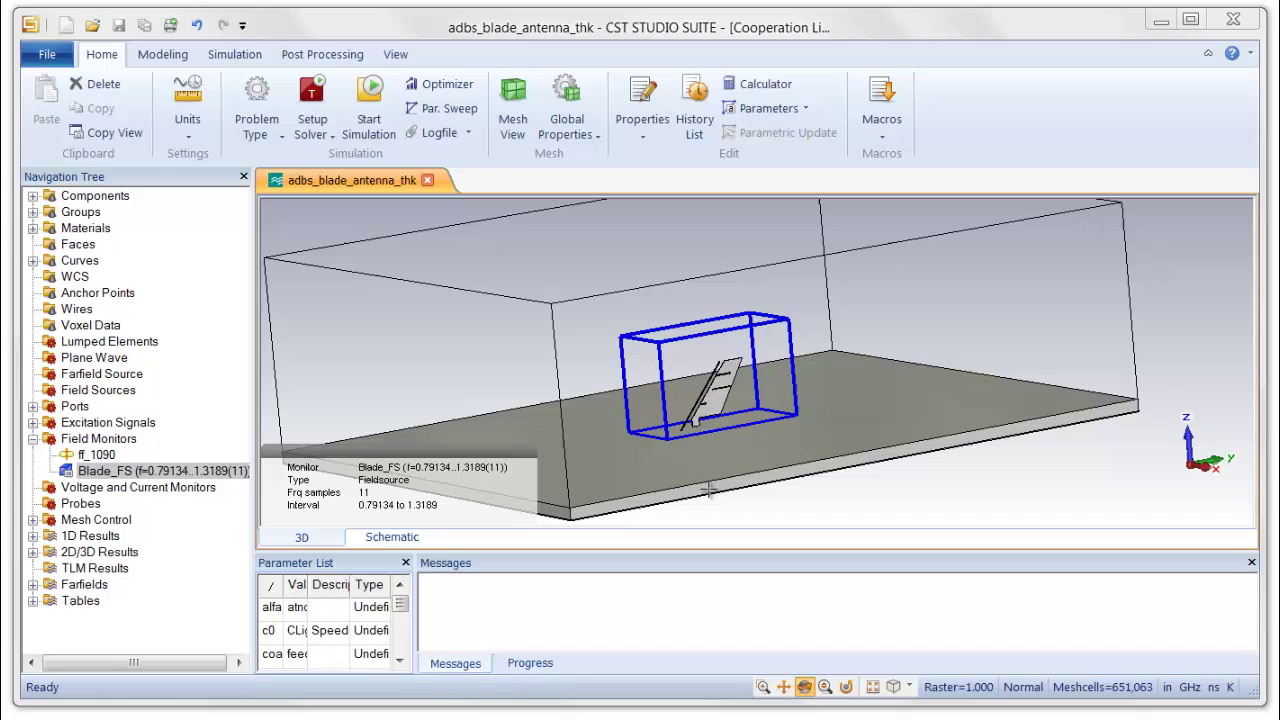
left_click_drag(800, 453, 785, 455)
left_click_drag(1066, 322, 1090, 344)
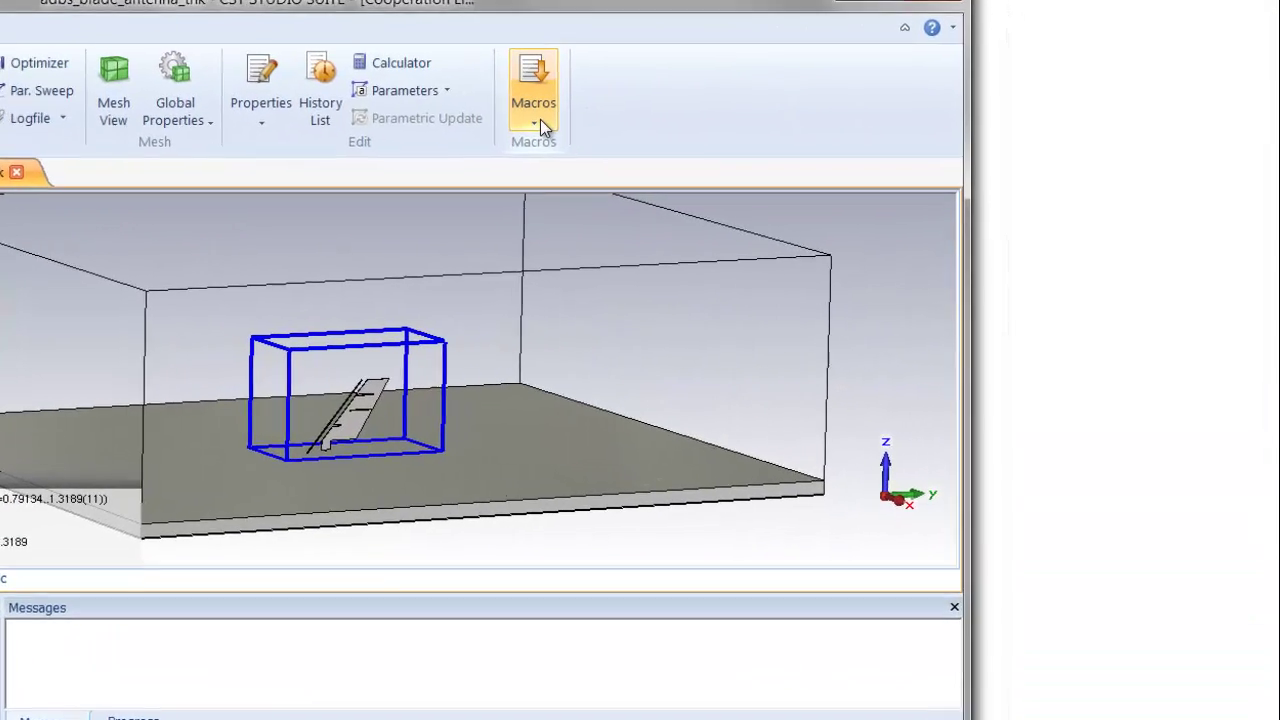
Run the Export to SAVANT macro to save broadband antenna1.dlxcst with all data
left_click(886, 138)
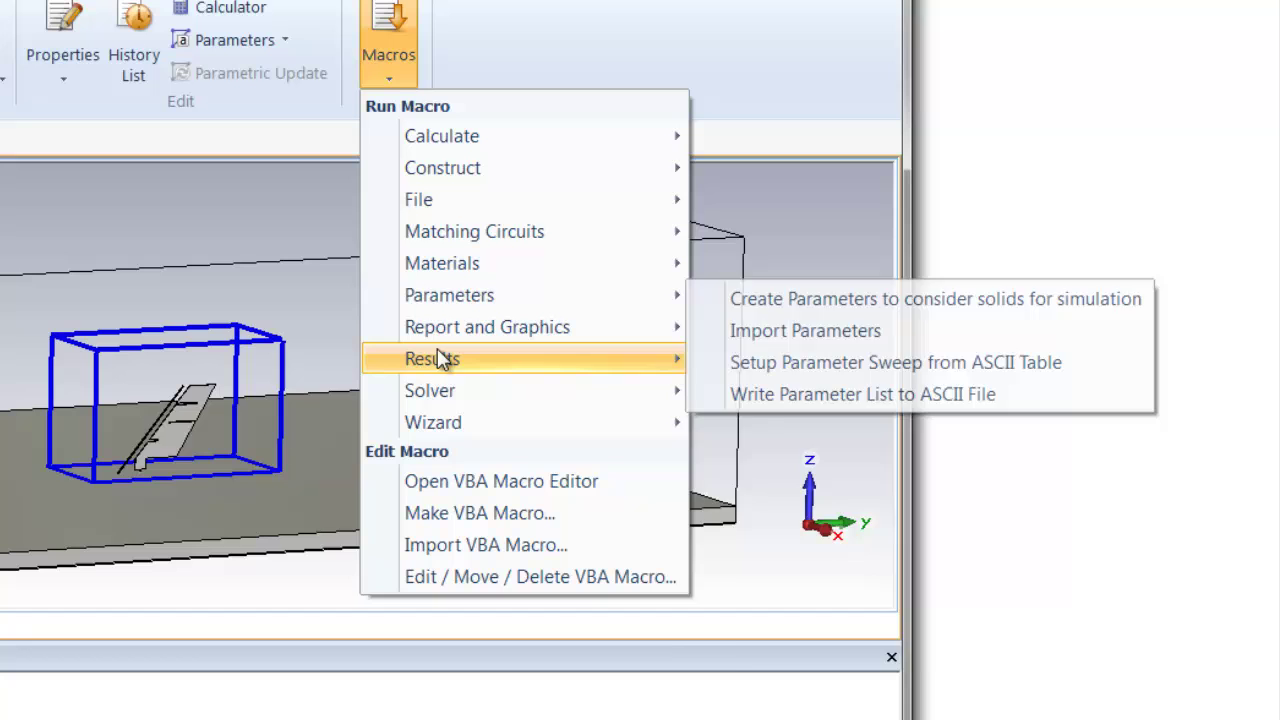
mouse_move(438, 360)
mouse_move(815, 370)
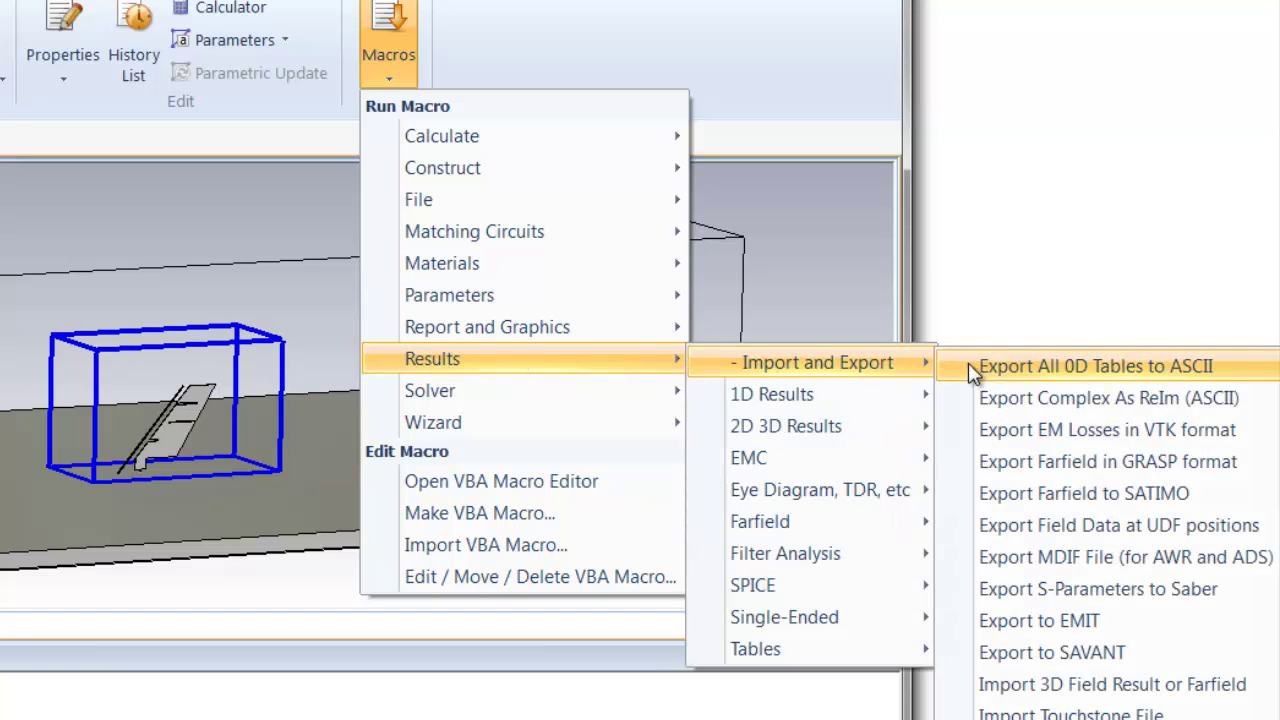
left_click(1040, 652)
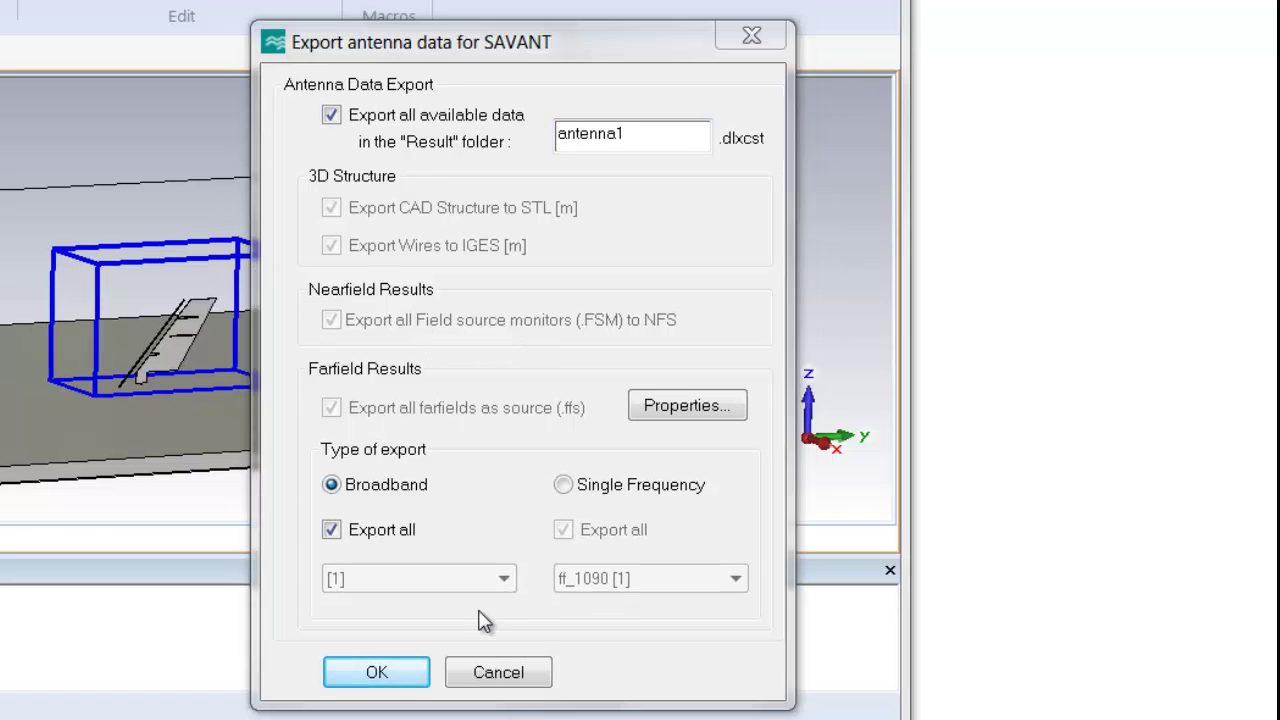
left_click(408, 678)
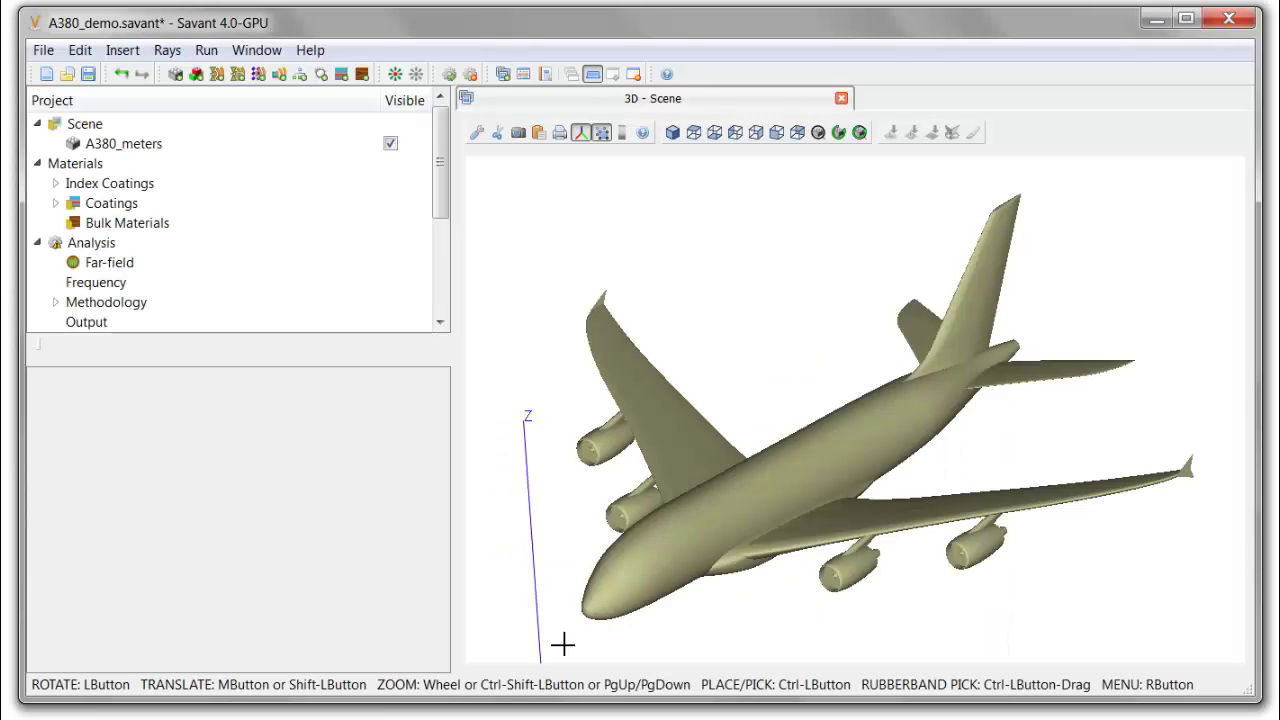
Insert the CST antenna antenna1.dlxcst into the A380 scene using the Blade_FS near-field source
left_click(694, 133)
scroll(850, 427, "up", 10)
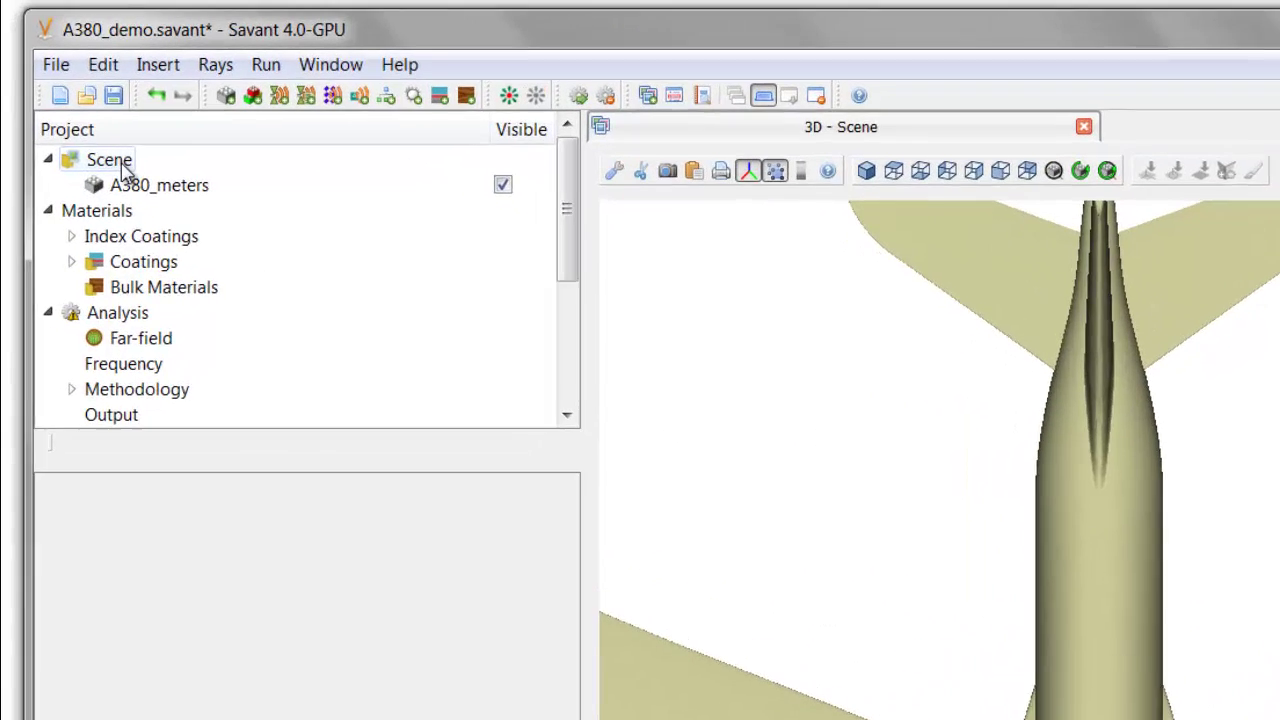
left_click(90, 125)
left_click(205, 85)
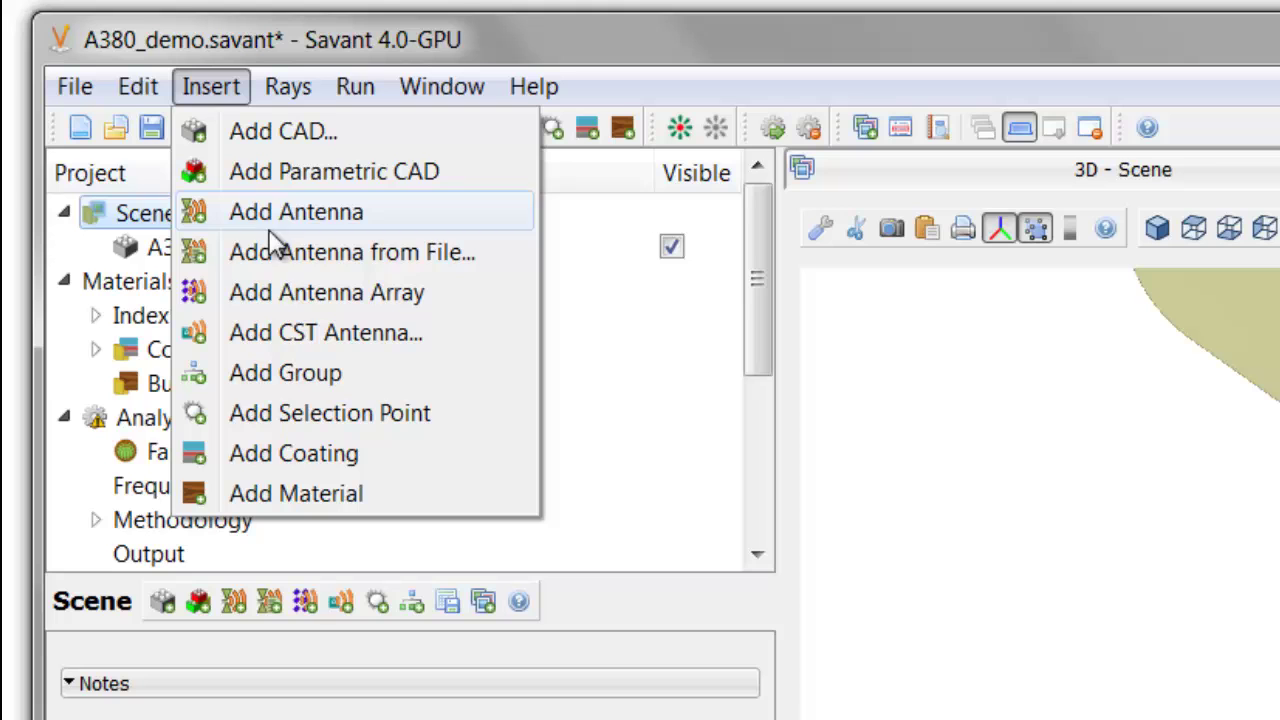
left_click(300, 340)
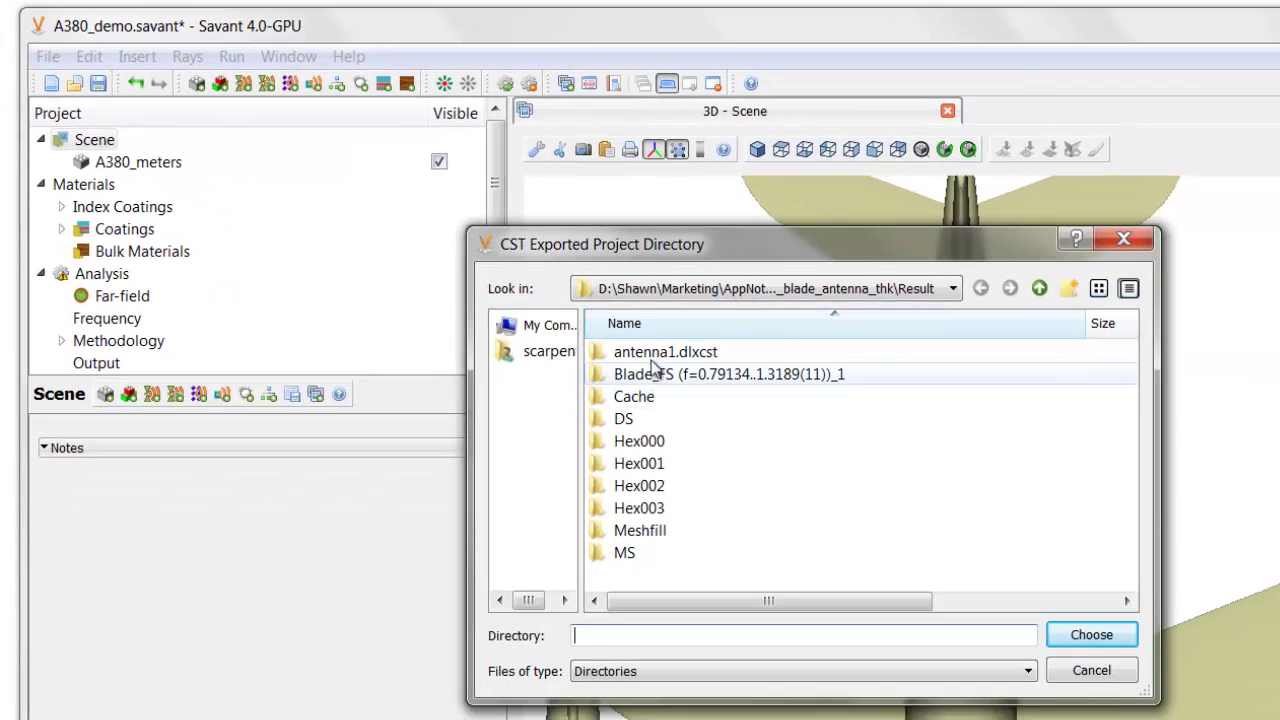
left_click(652, 362)
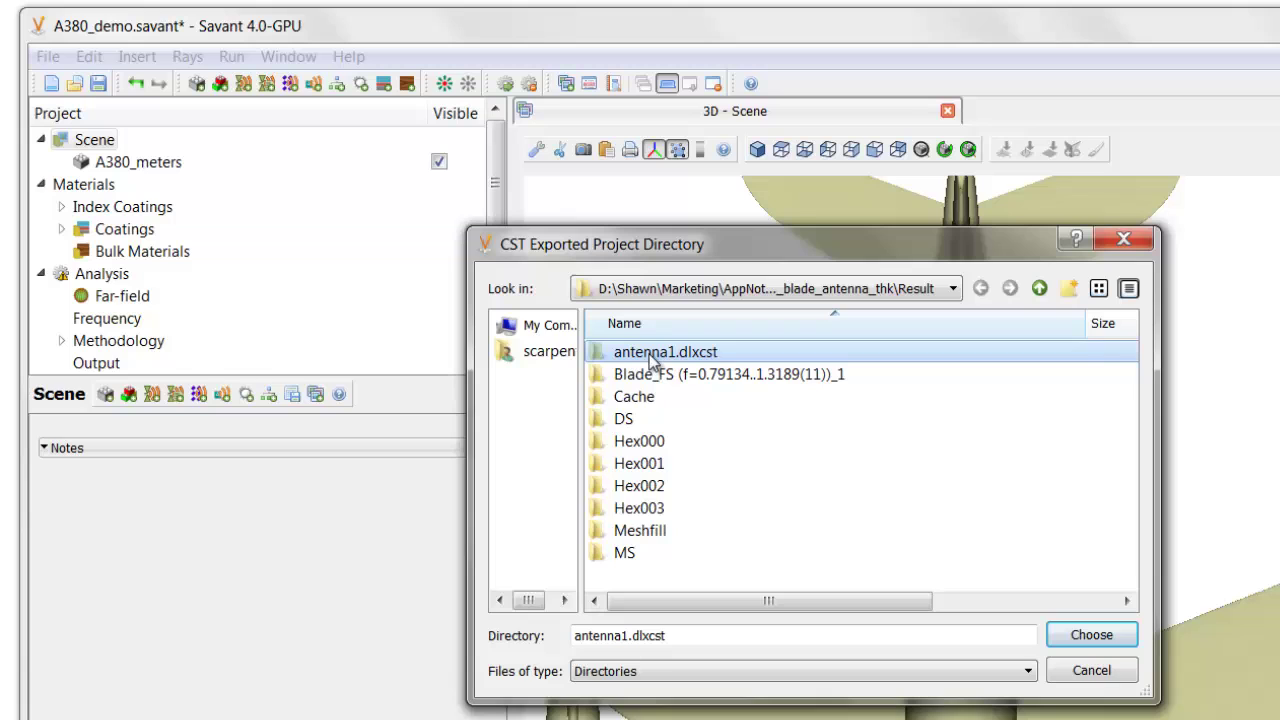
left_click(1092, 636)
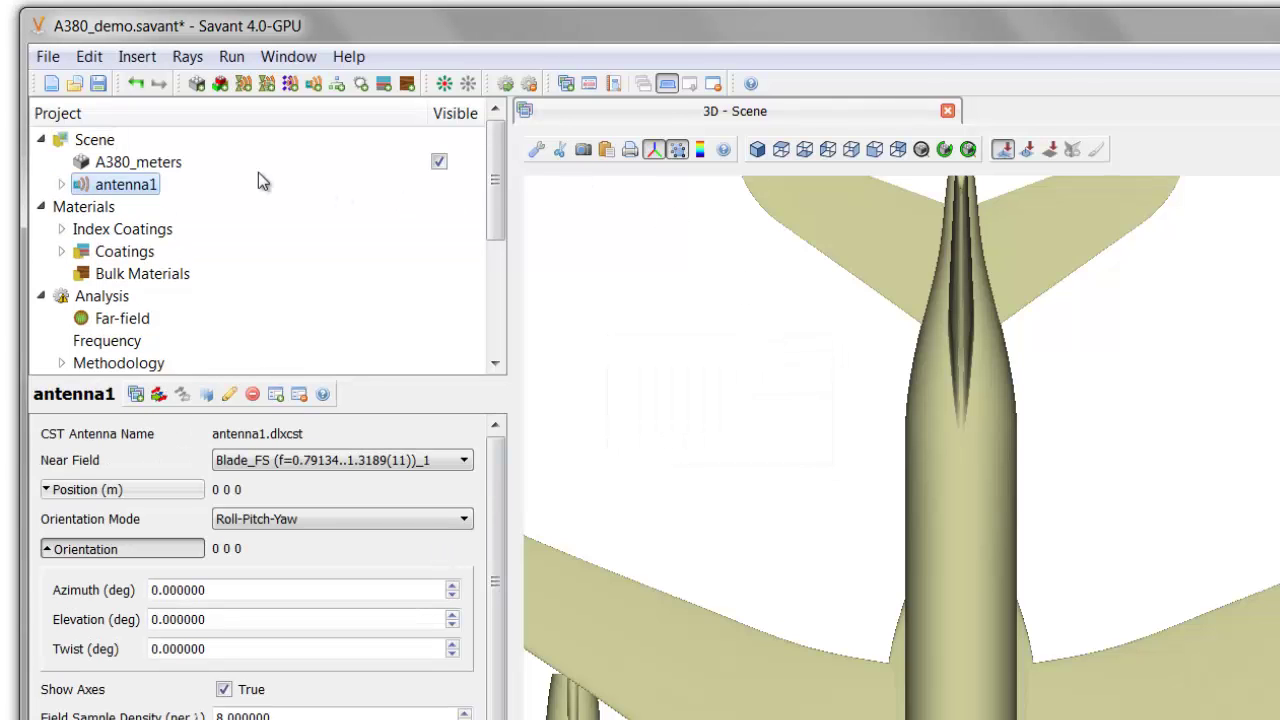
Select antenna1 and zoom the view onto it on the fuselage
left_click(132, 185)
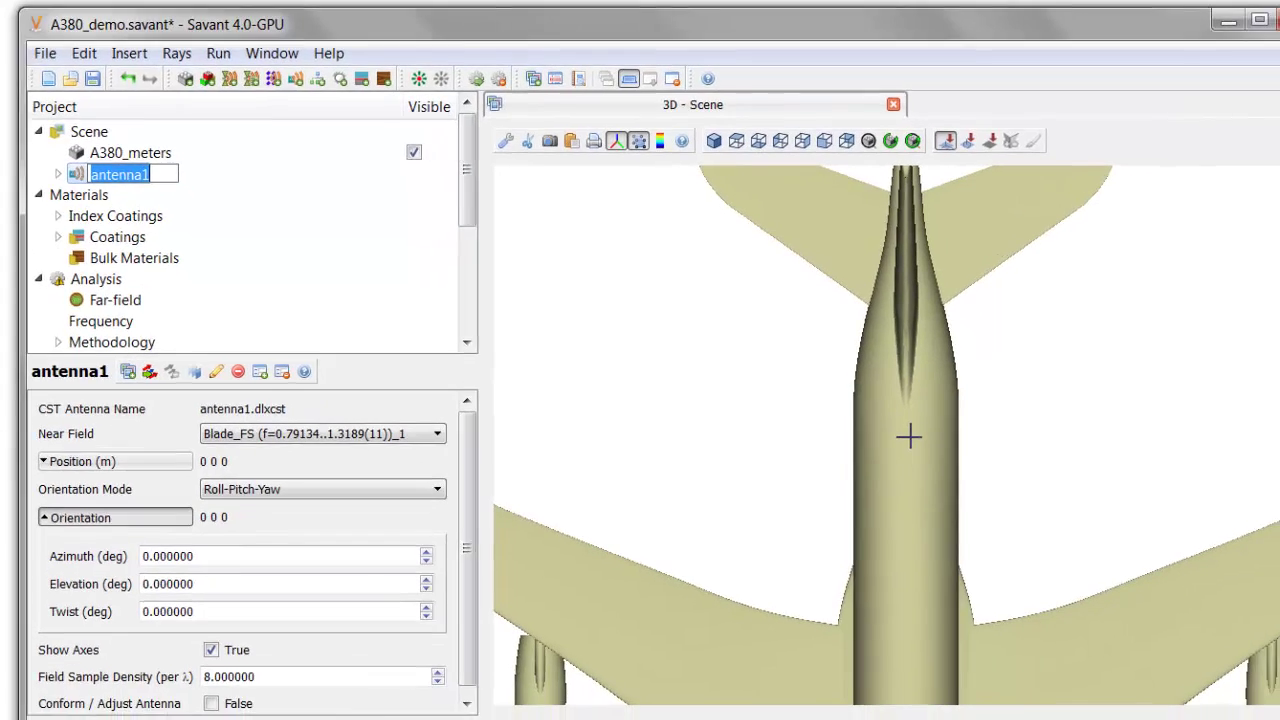
key("Return")
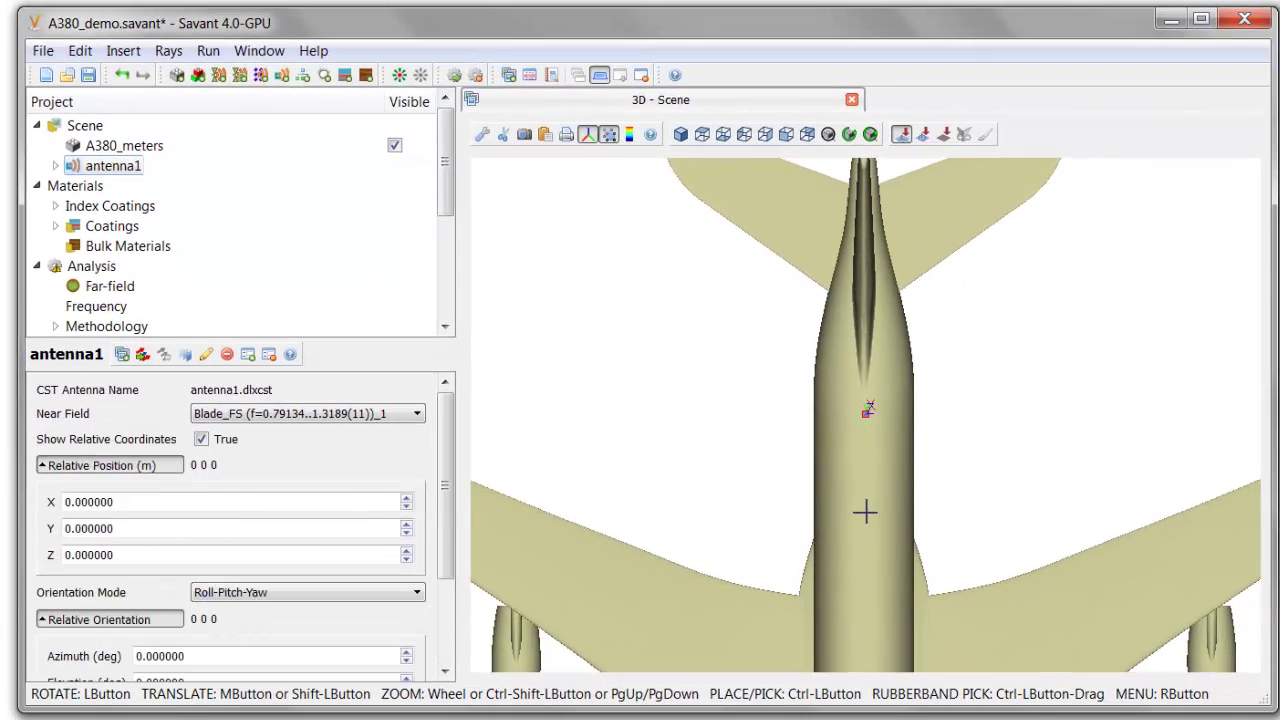
left_click(870, 134)
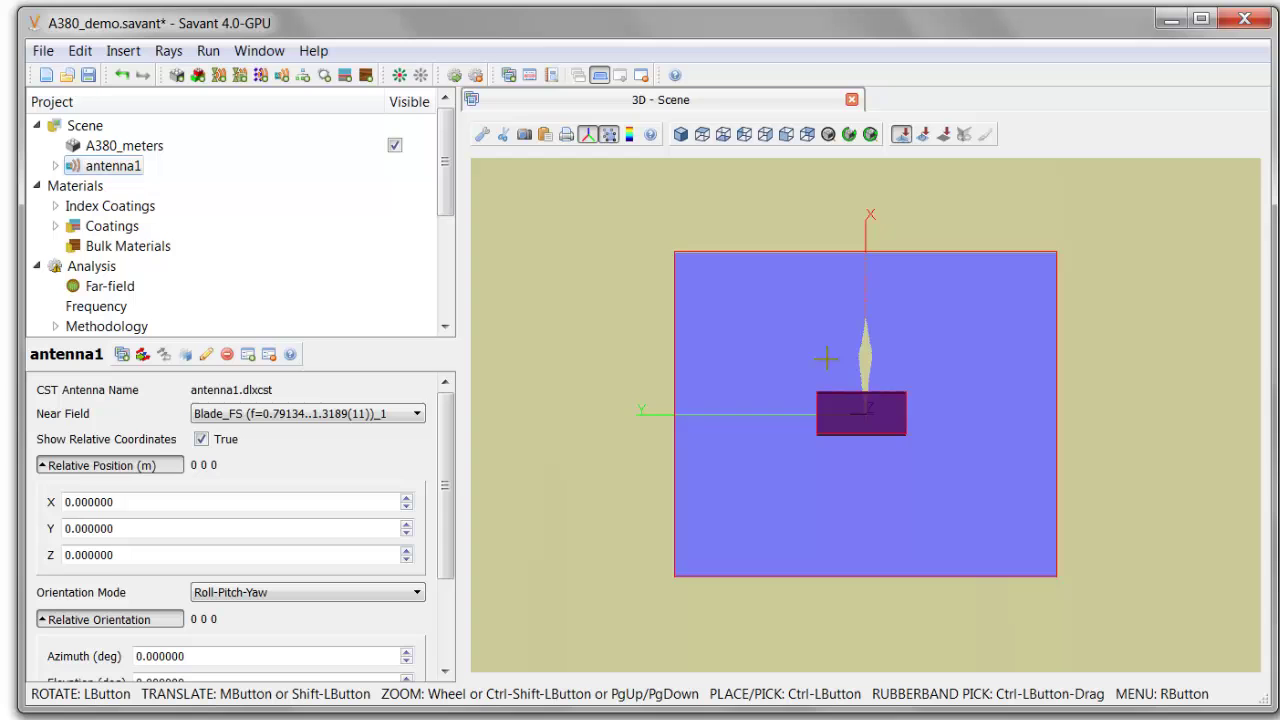
scroll(826, 358, "down", 10)
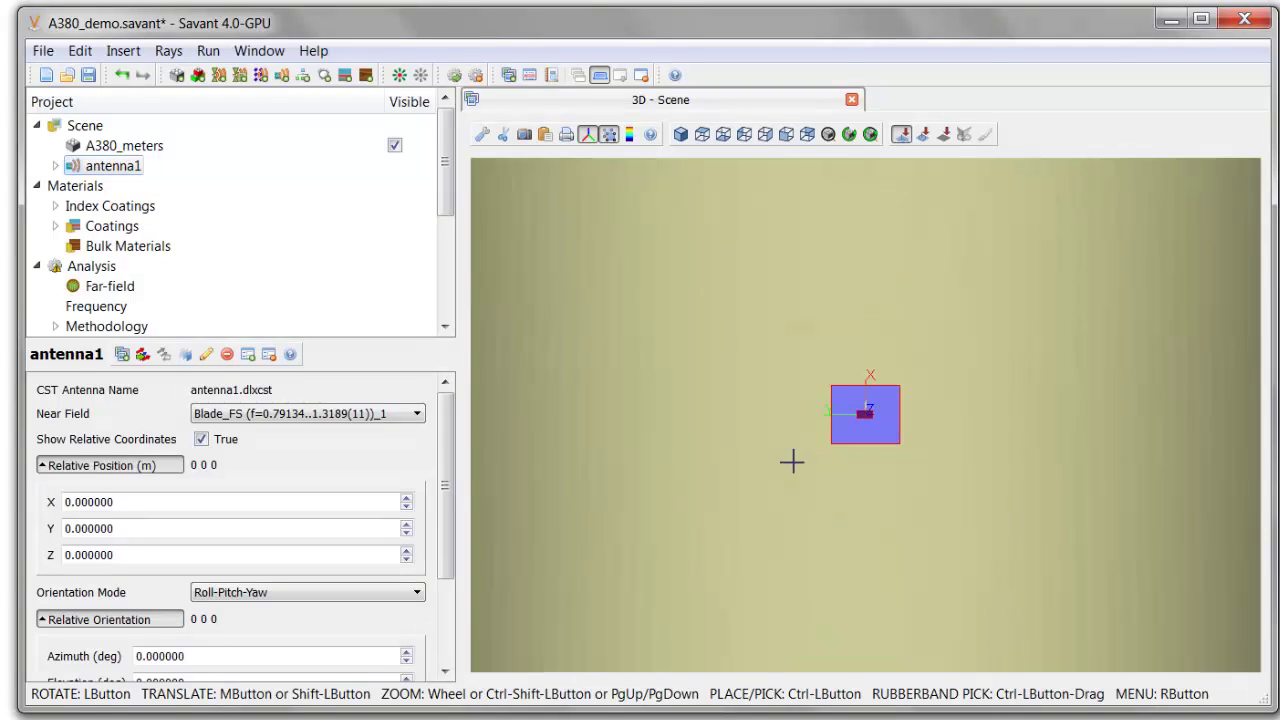
left_click_drag(792, 461, 716, 375)
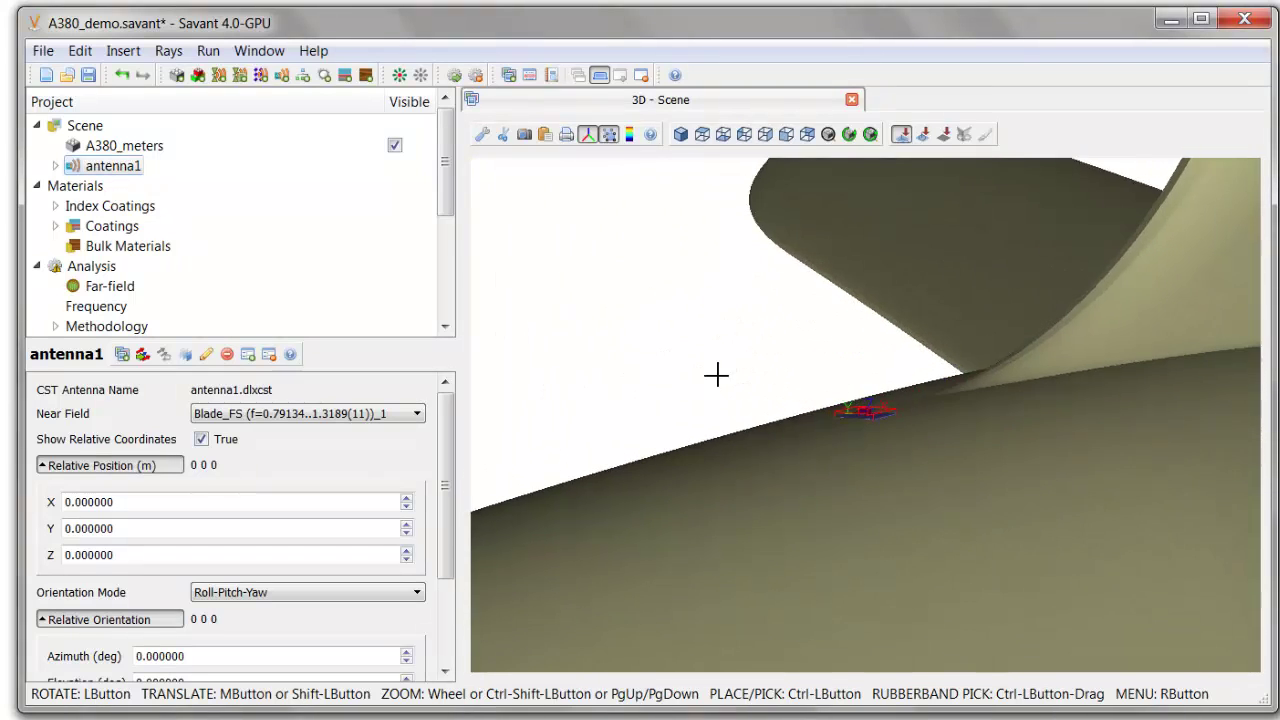
scroll(870, 442, "up", 5)
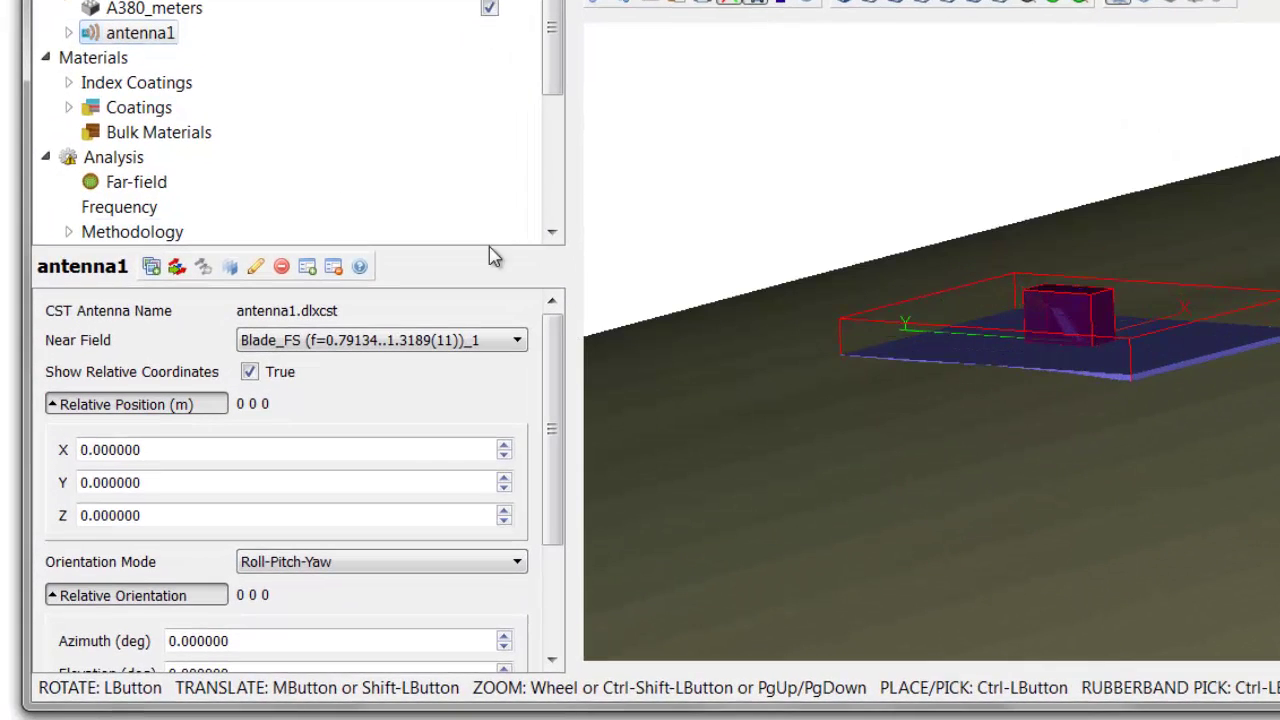
Expand antenna1 and hide its Current Density display
left_click(68, 33)
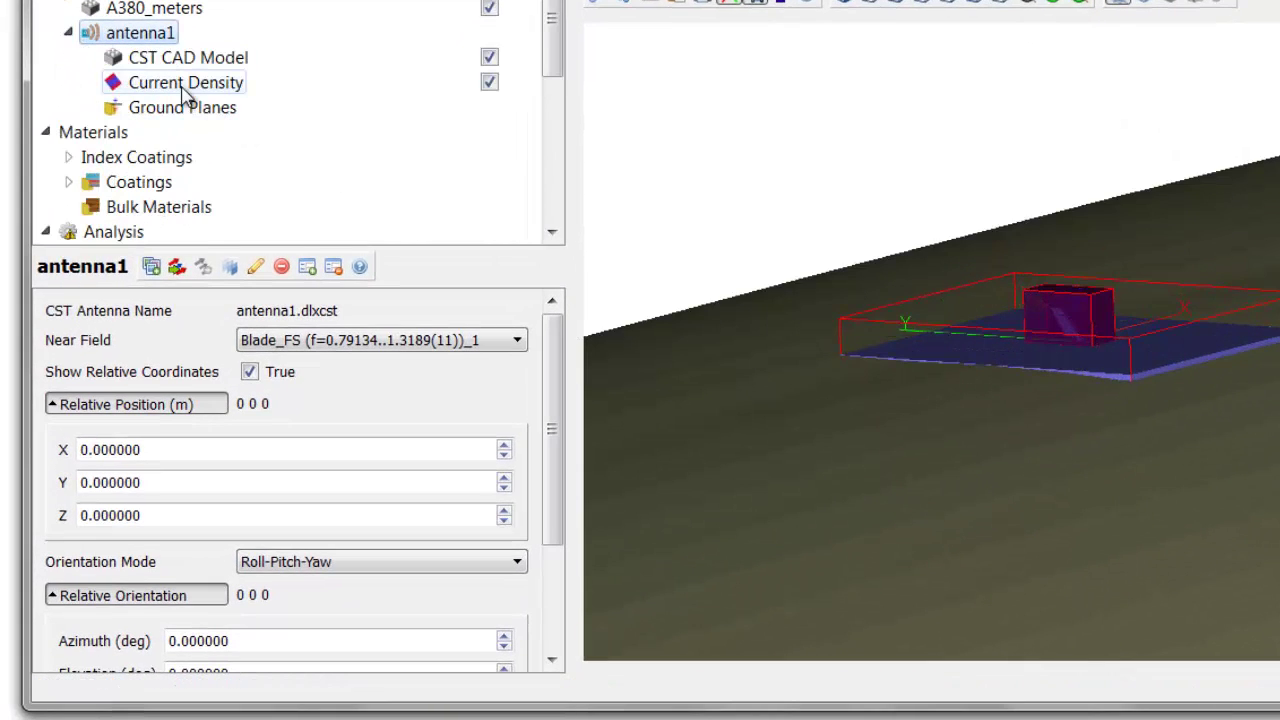
left_click(489, 82)
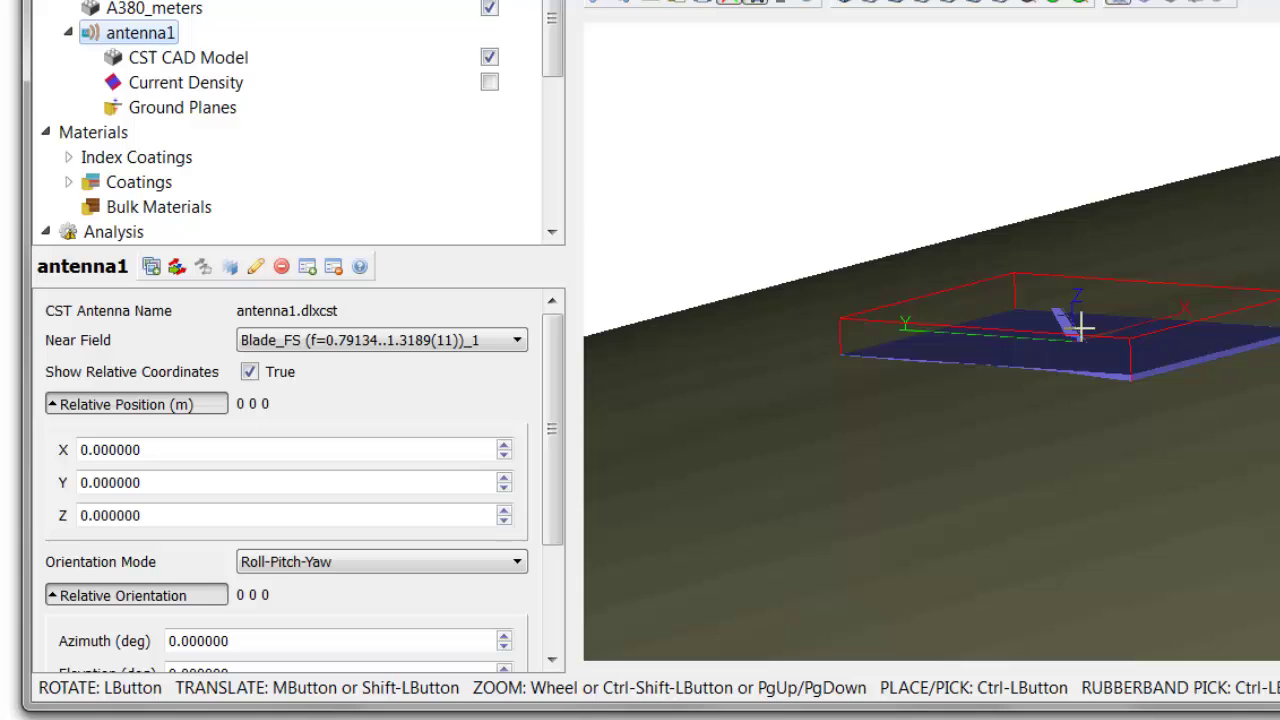
scroll(1082, 326, "down", 5)
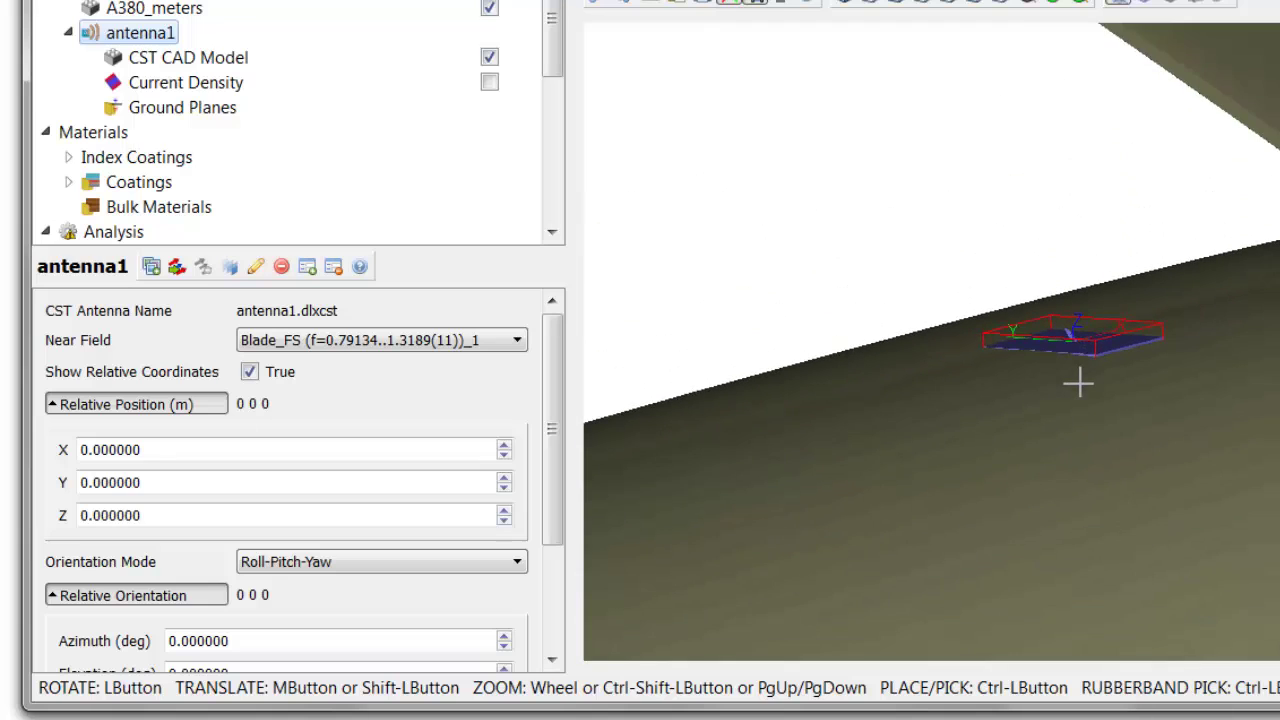
scroll(1079, 381, "up", 1)
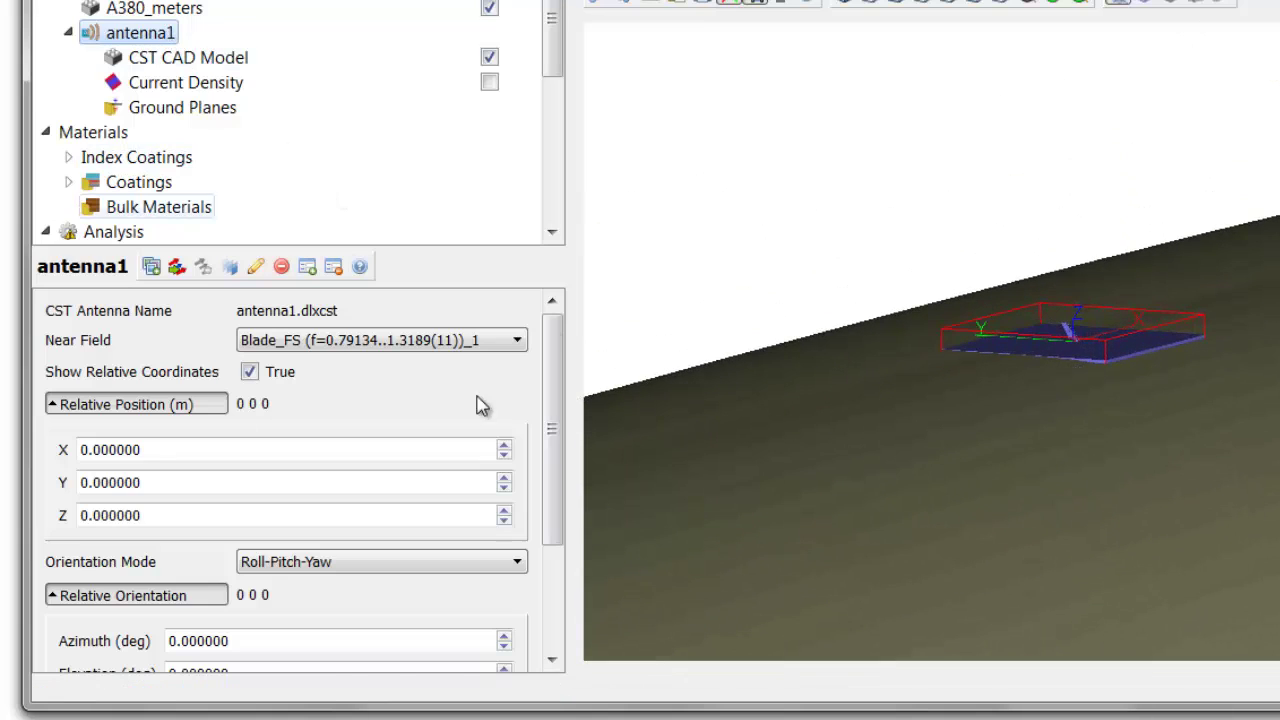
Set antenna1's Relative Orientation Twist to 90°
left_click_drag(553, 400, 543, 606)
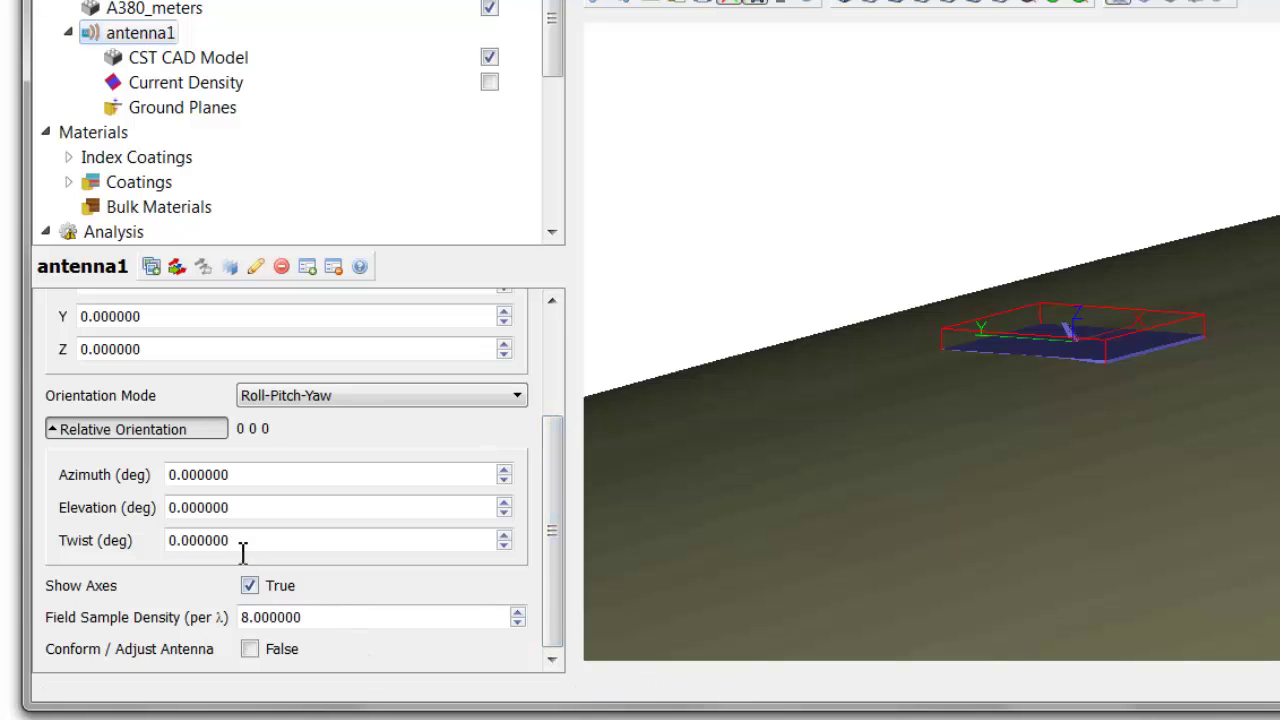
left_click_drag(250, 541, 123, 543)
type("90")
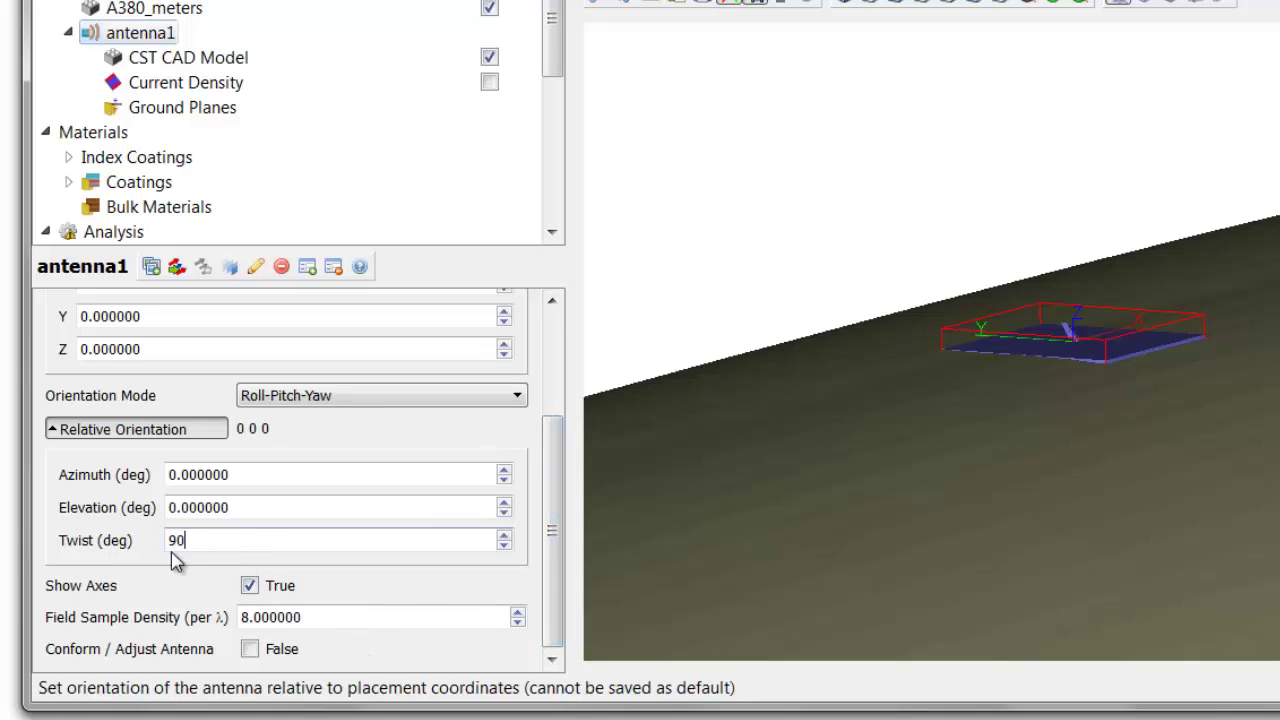
key("Return")
scroll(1051, 423, "up", 2)
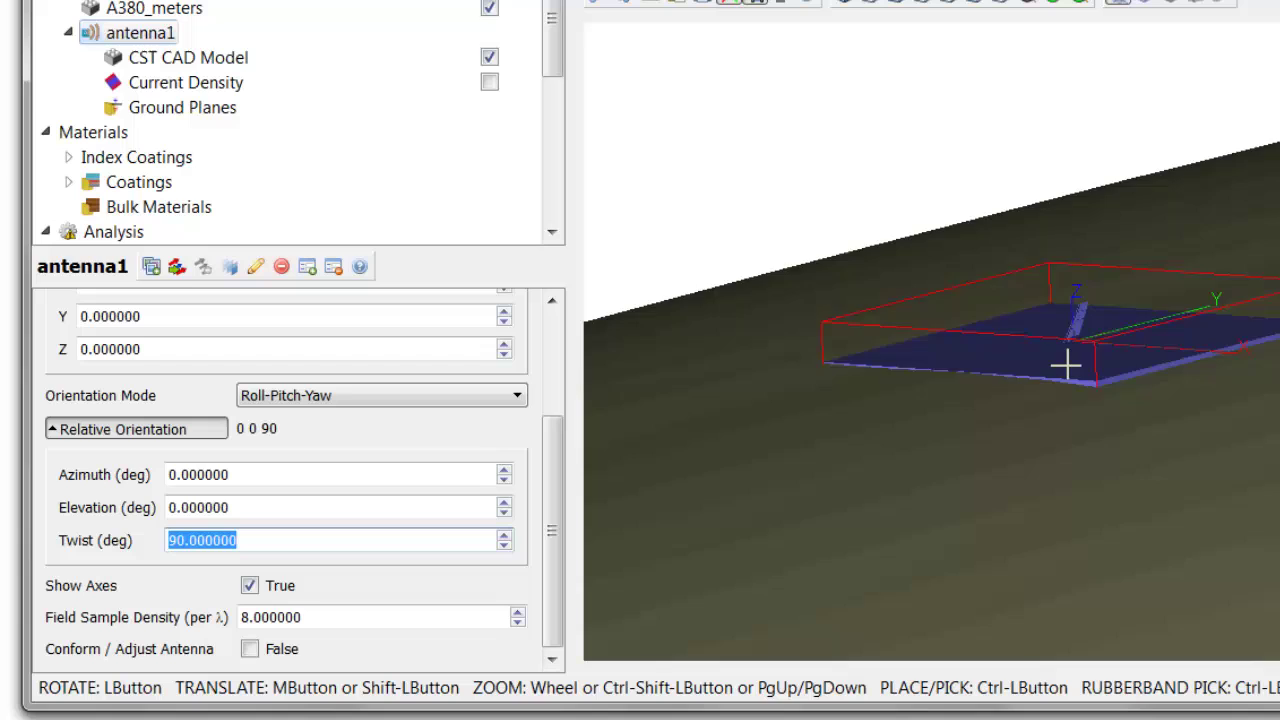
scroll(1066, 366, "up", 1)
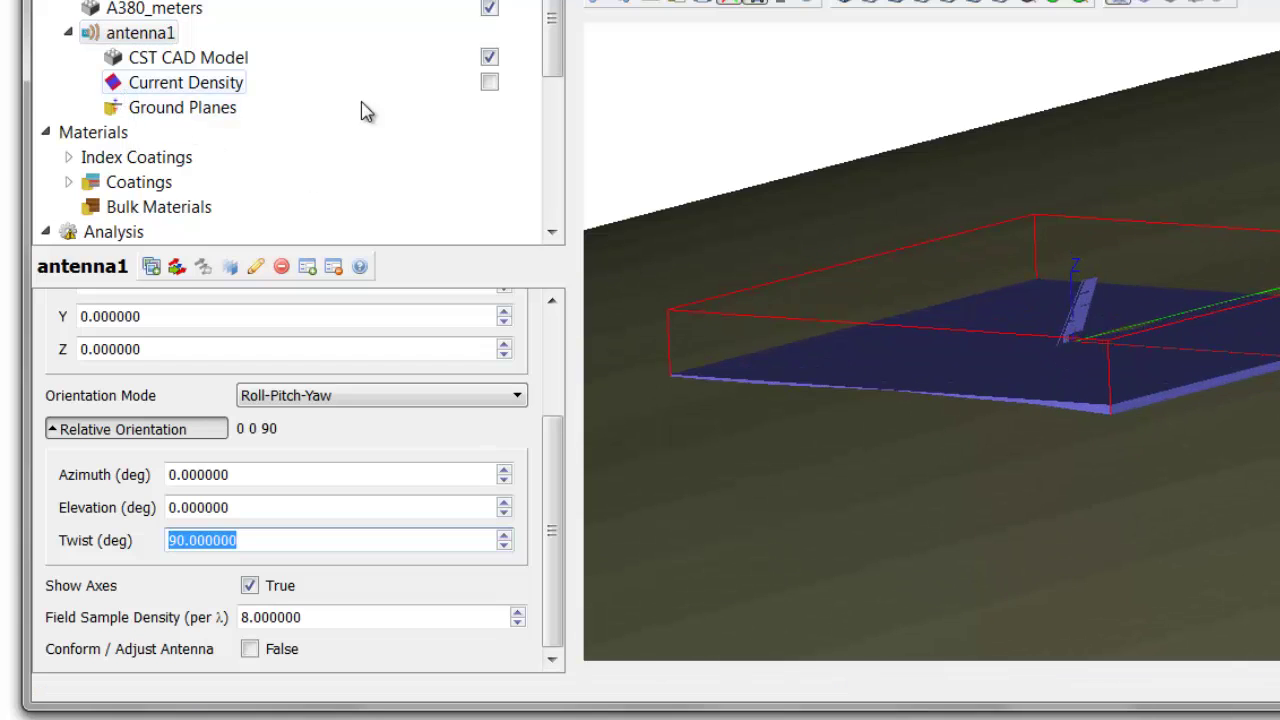
Show current density again on a Decibel scale with colour-map maximum 15
left_click(489, 82)
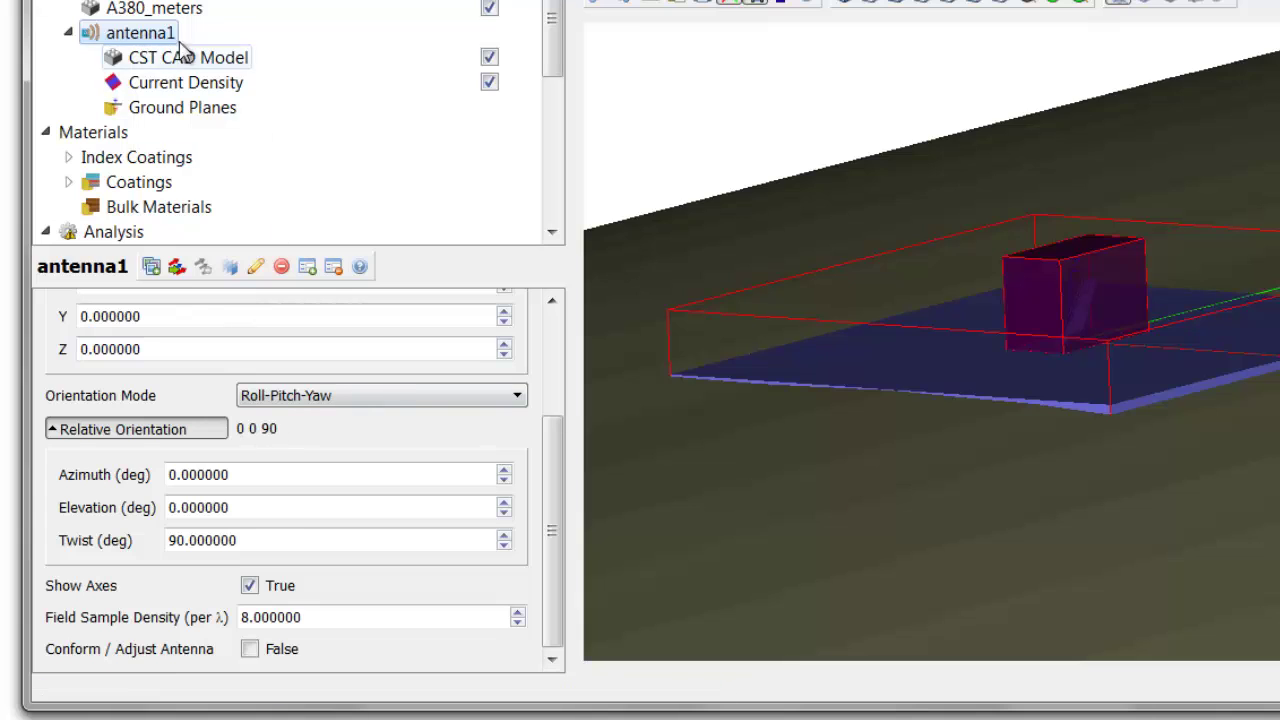
left_click(192, 82)
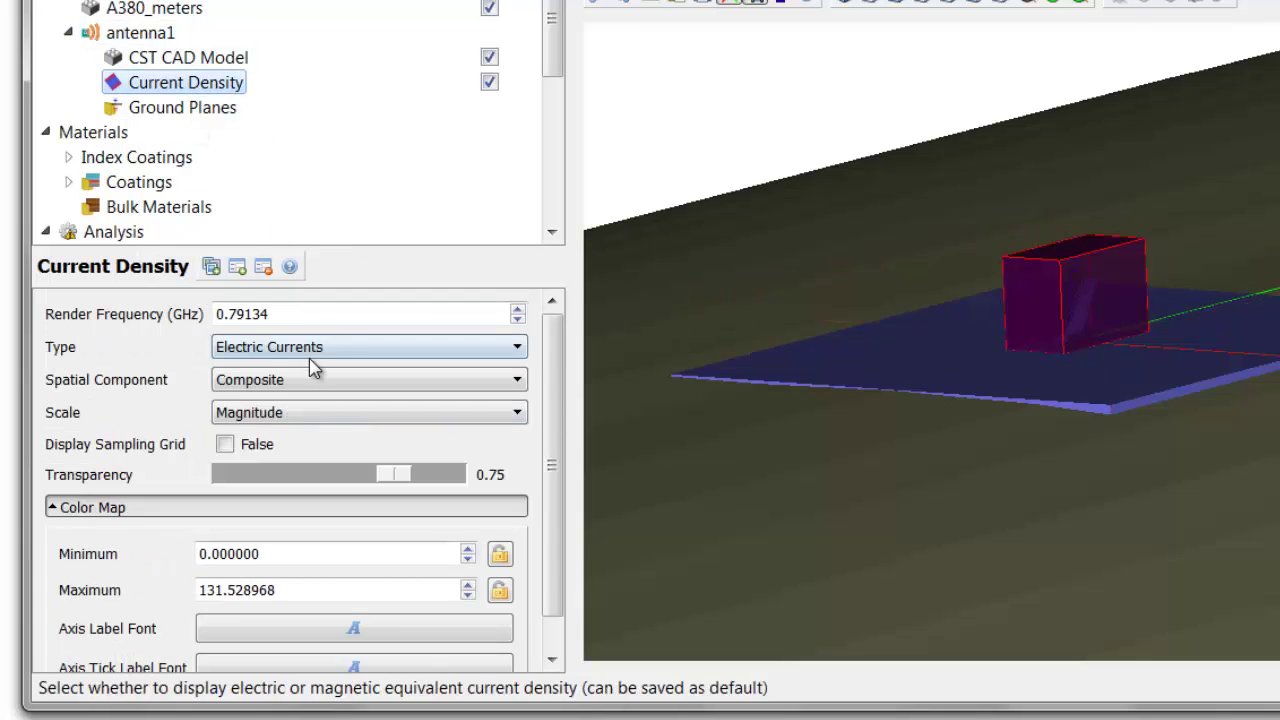
left_click(310, 418)
key("Escape")
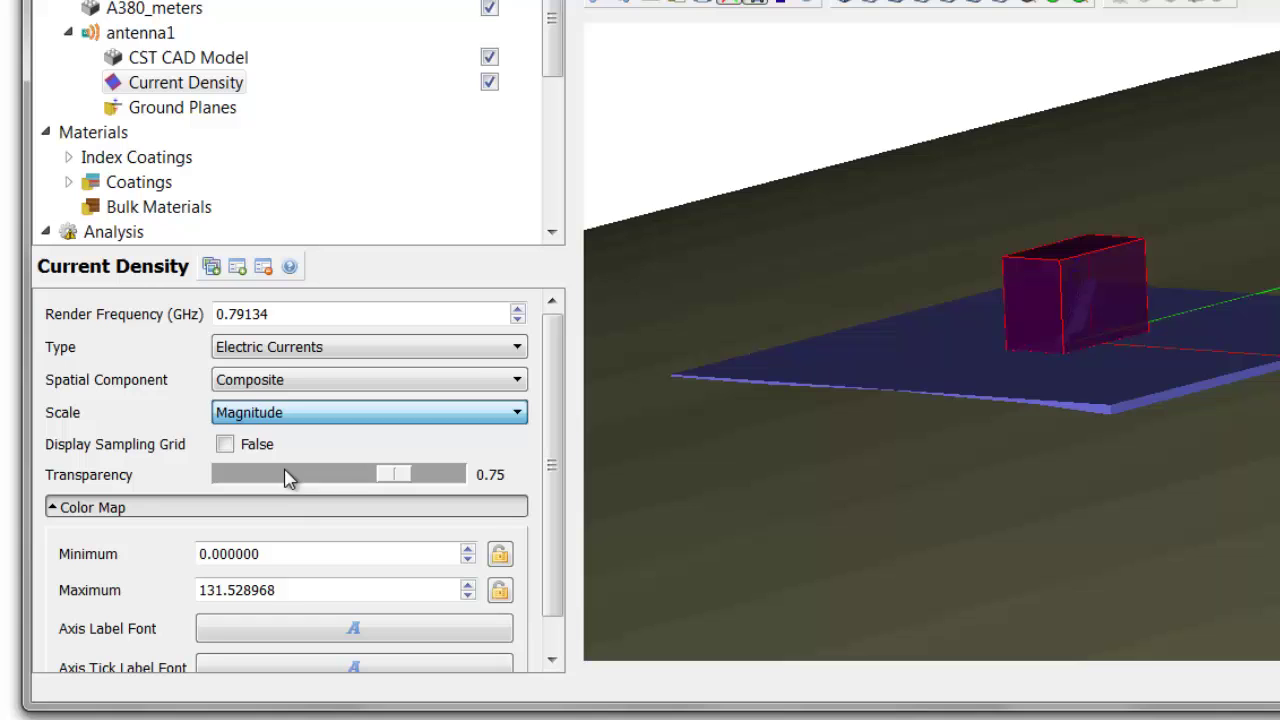
key("Down")
key("Down")
left_click(298, 590)
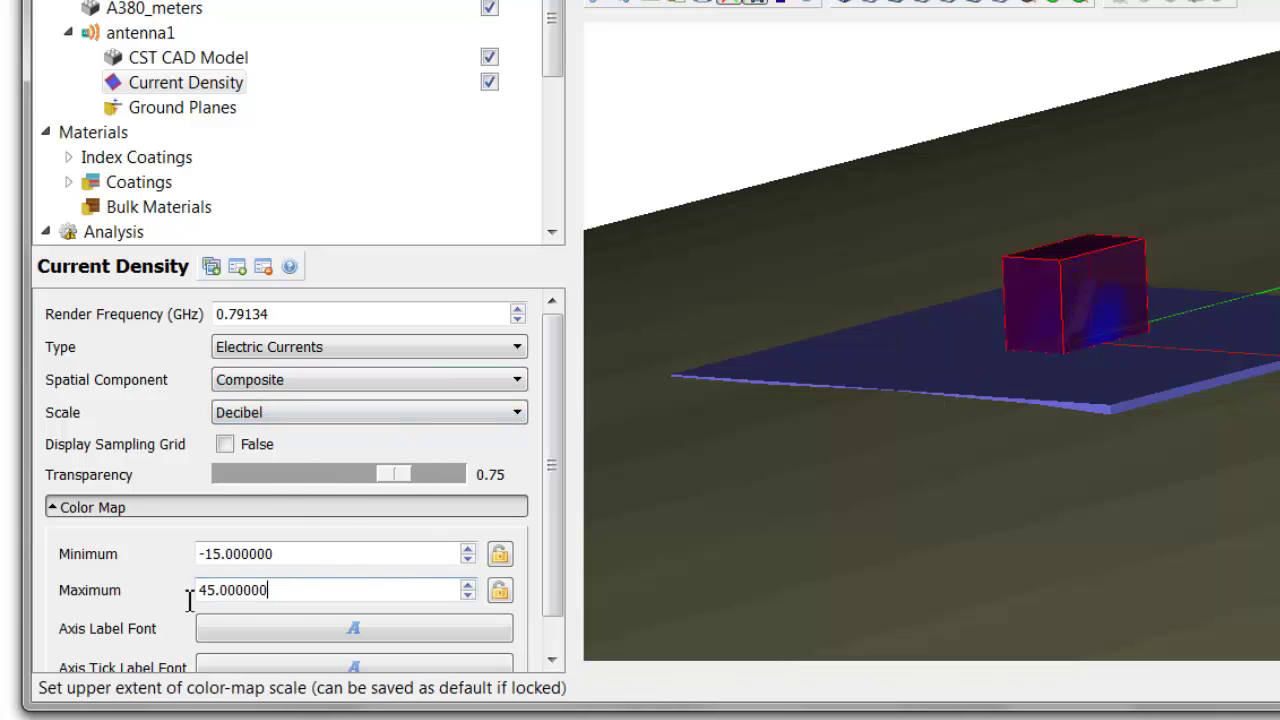
key("ctrl+a")
type("15")
key("Return")
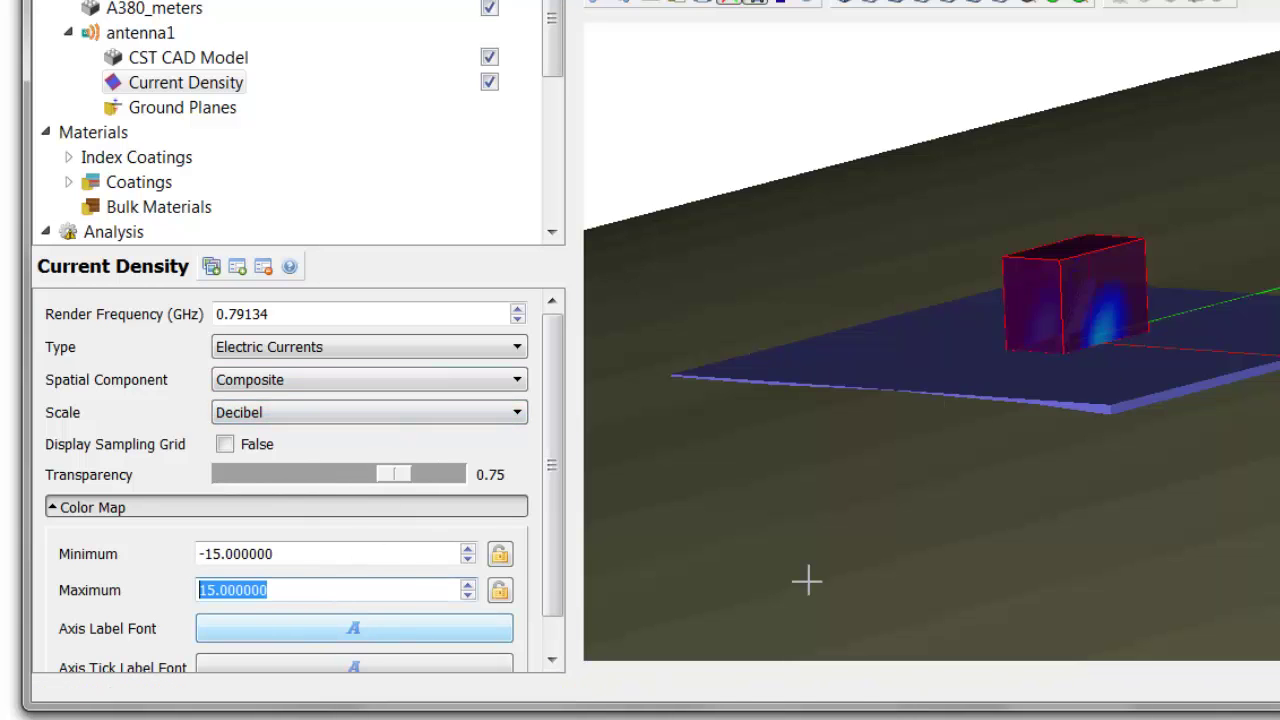
left_click_drag(1060, 363, 960, 374)
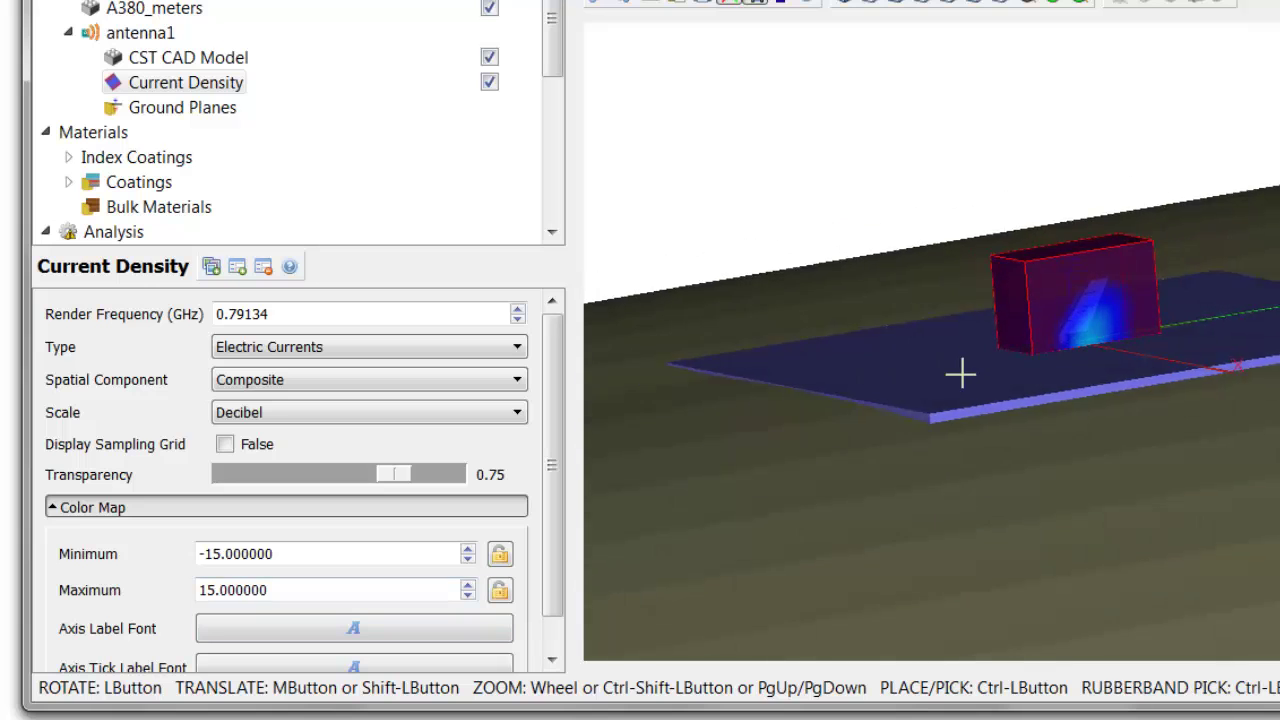
Switch the display to Magnetic Currents and set the colour-map maximum to 40
left_click(374, 347)
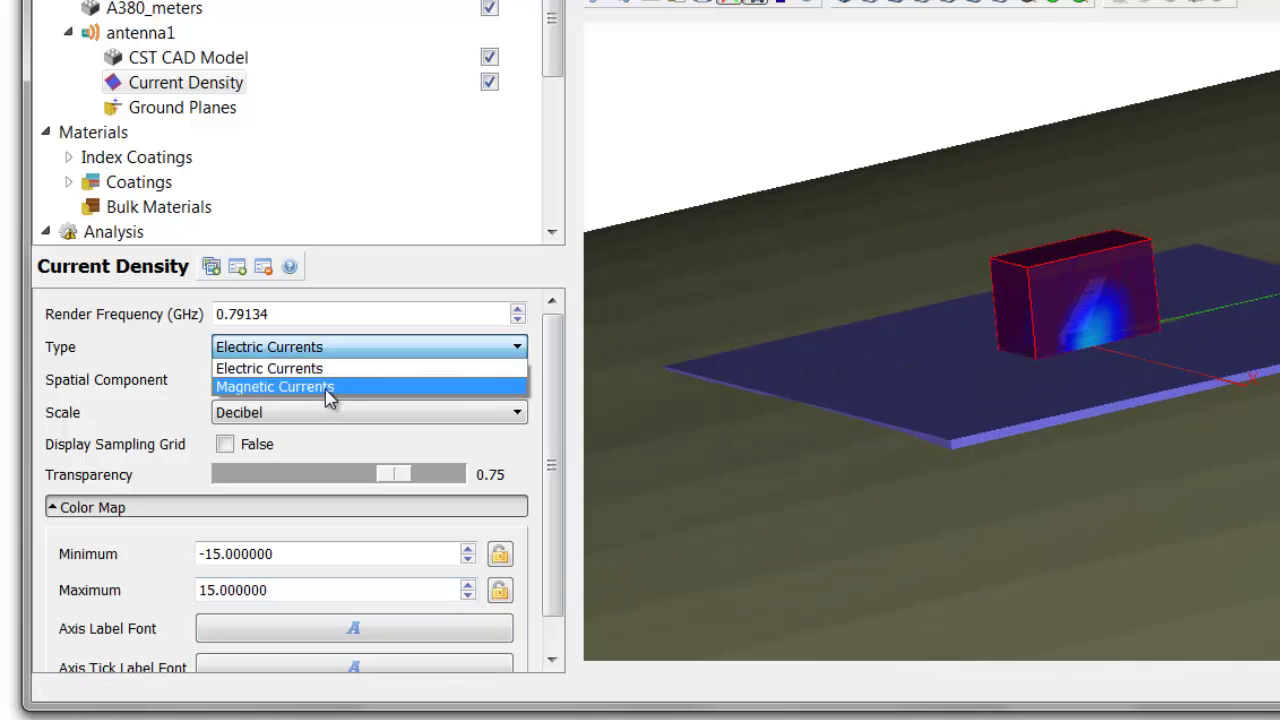
left_click(326, 388)
left_click_drag(323, 591, 166, 597)
type("40")
key("Return")
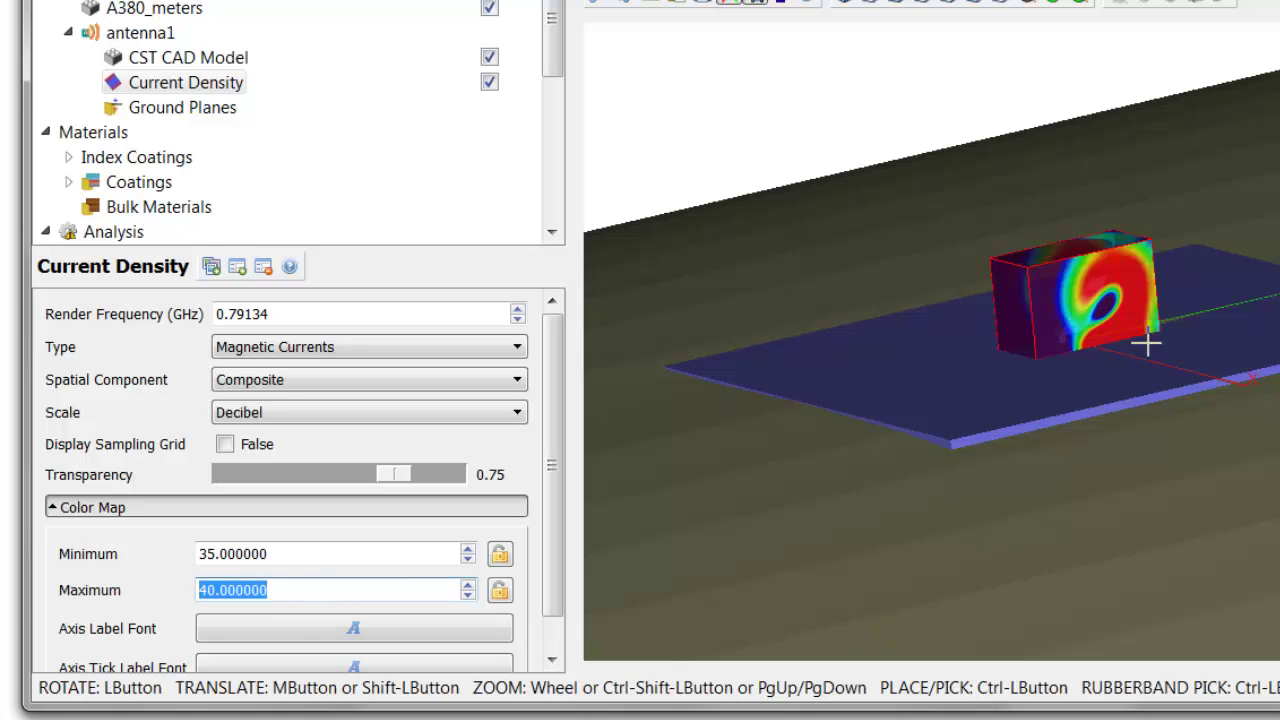
left_click_drag(1143, 337, 1174, 354)
Add a CST Ground Plane to antenna1
left_click(210, 116)
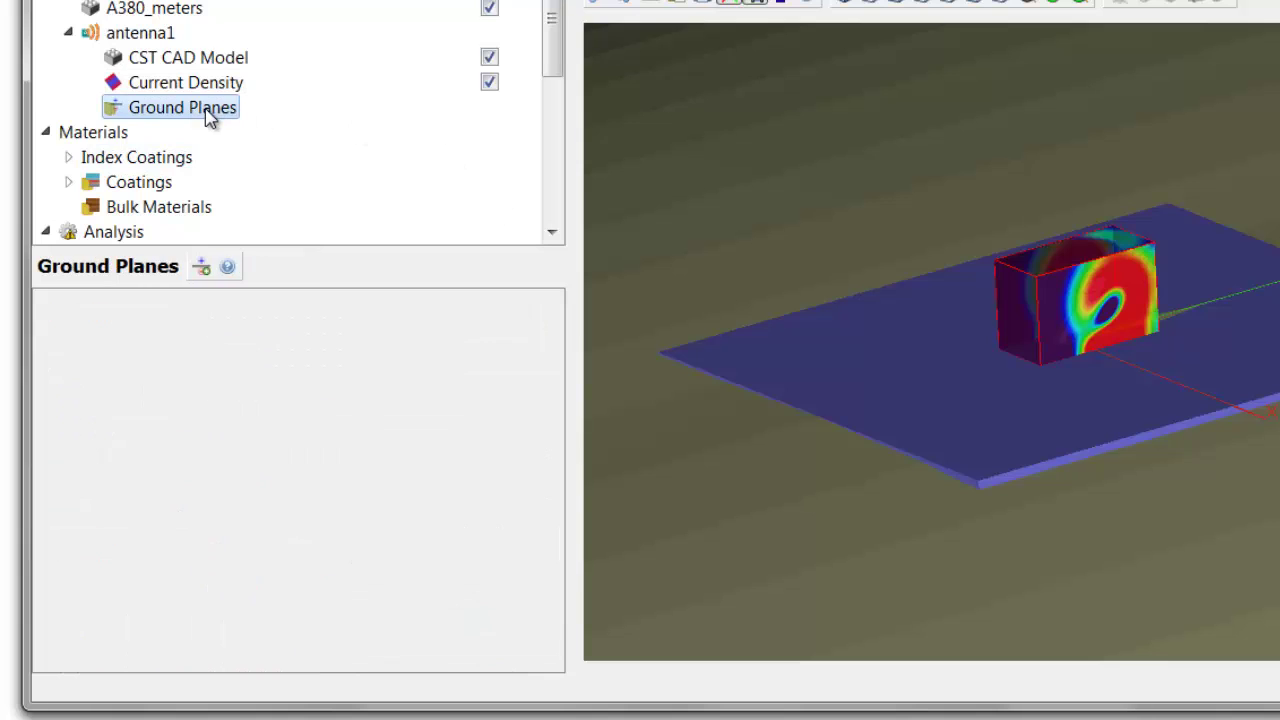
right_click(210, 116)
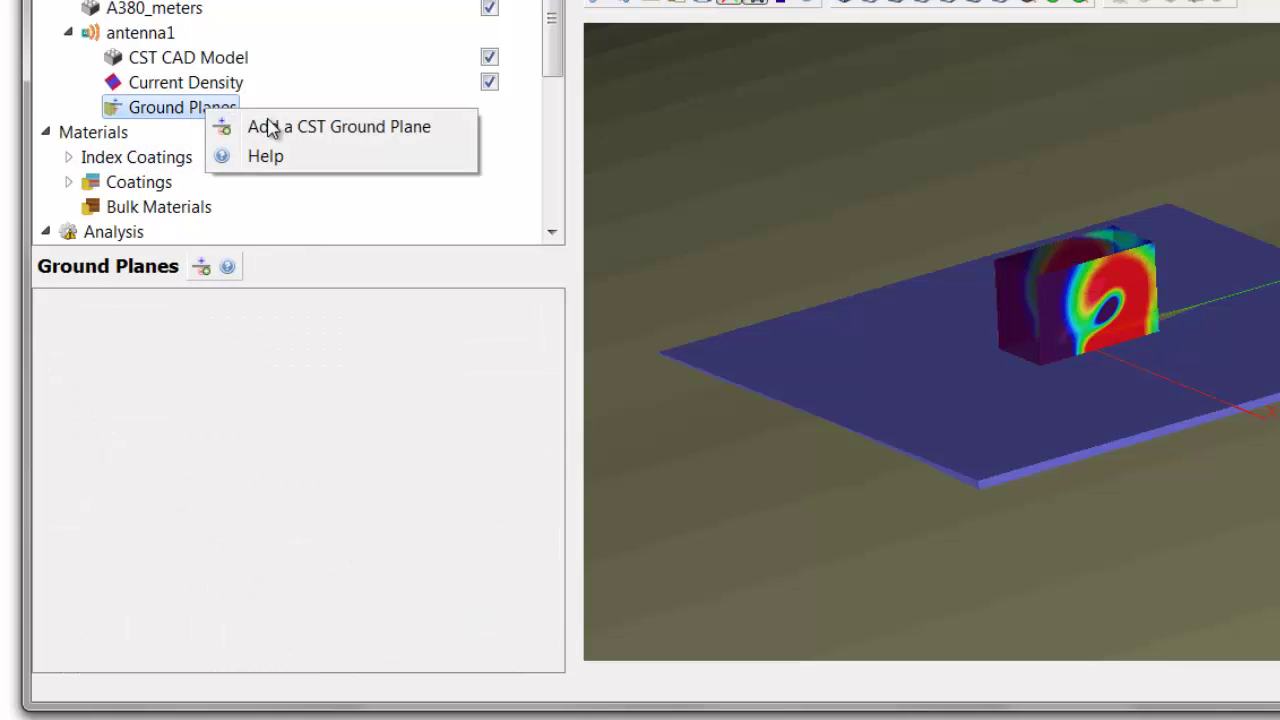
left_click(302, 132)
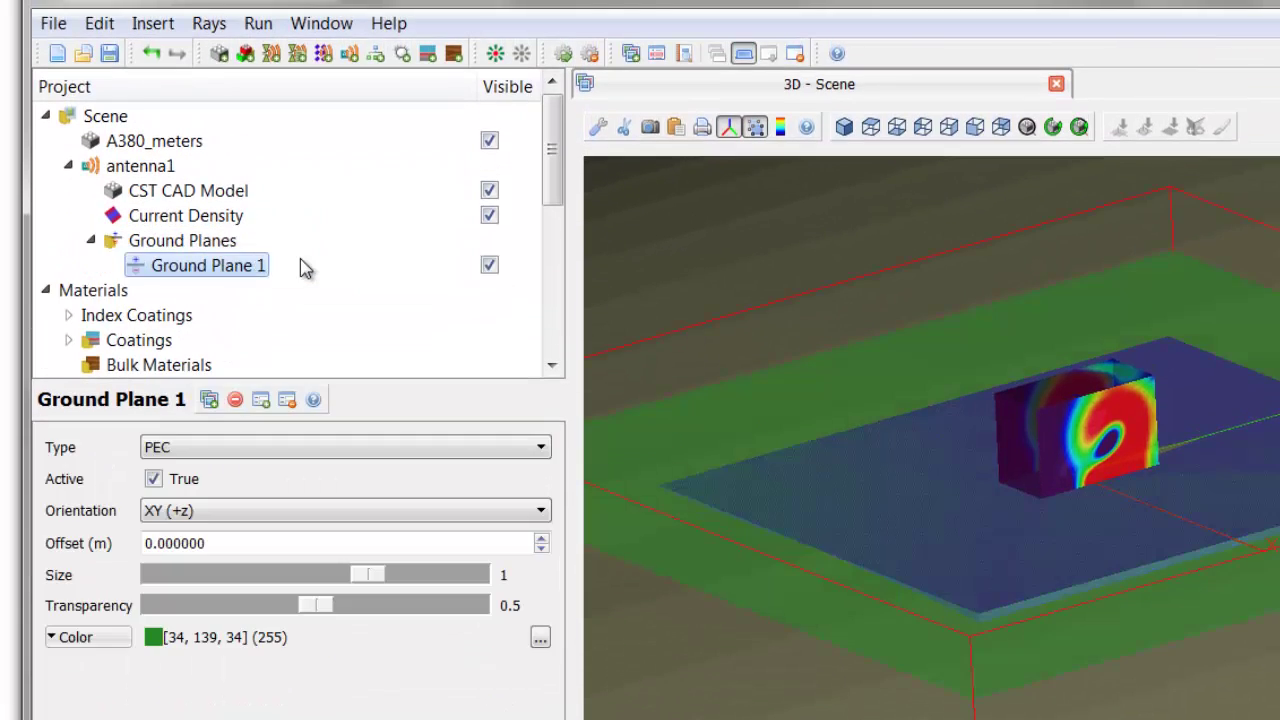
Generate current sources for antenna1 and hide its current density colouring
left_click(150, 172)
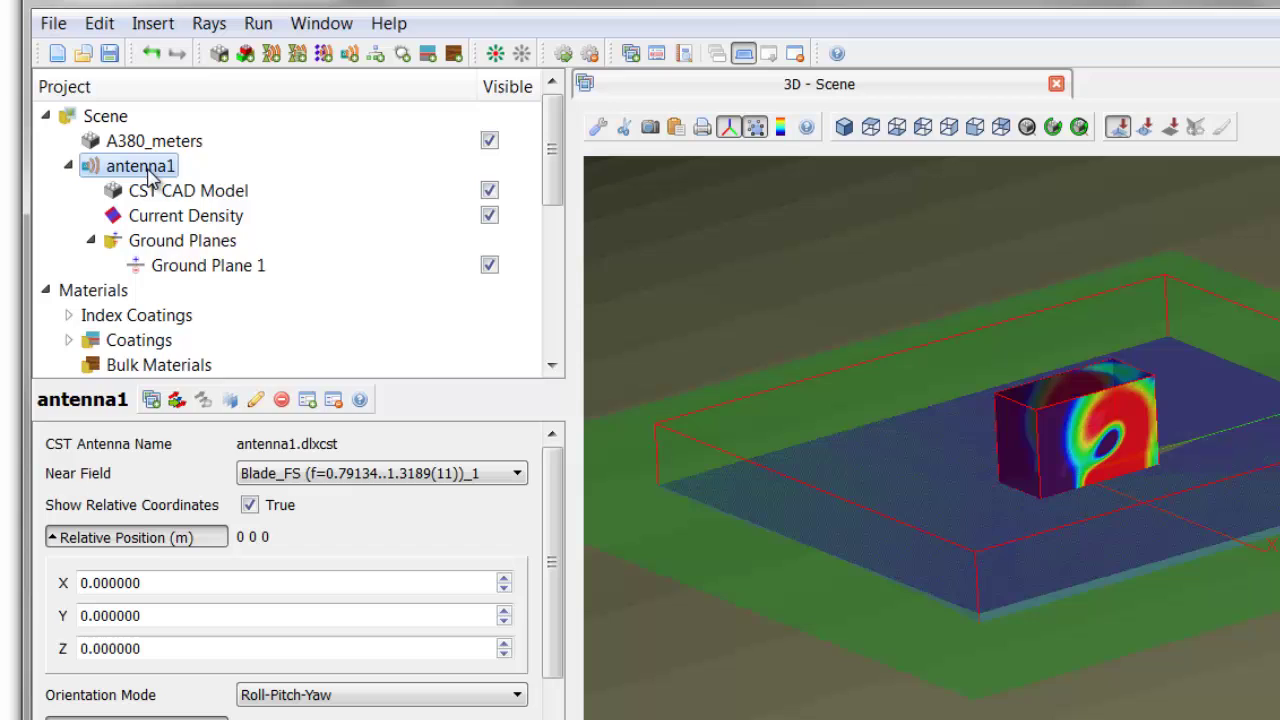
right_click(149, 169)
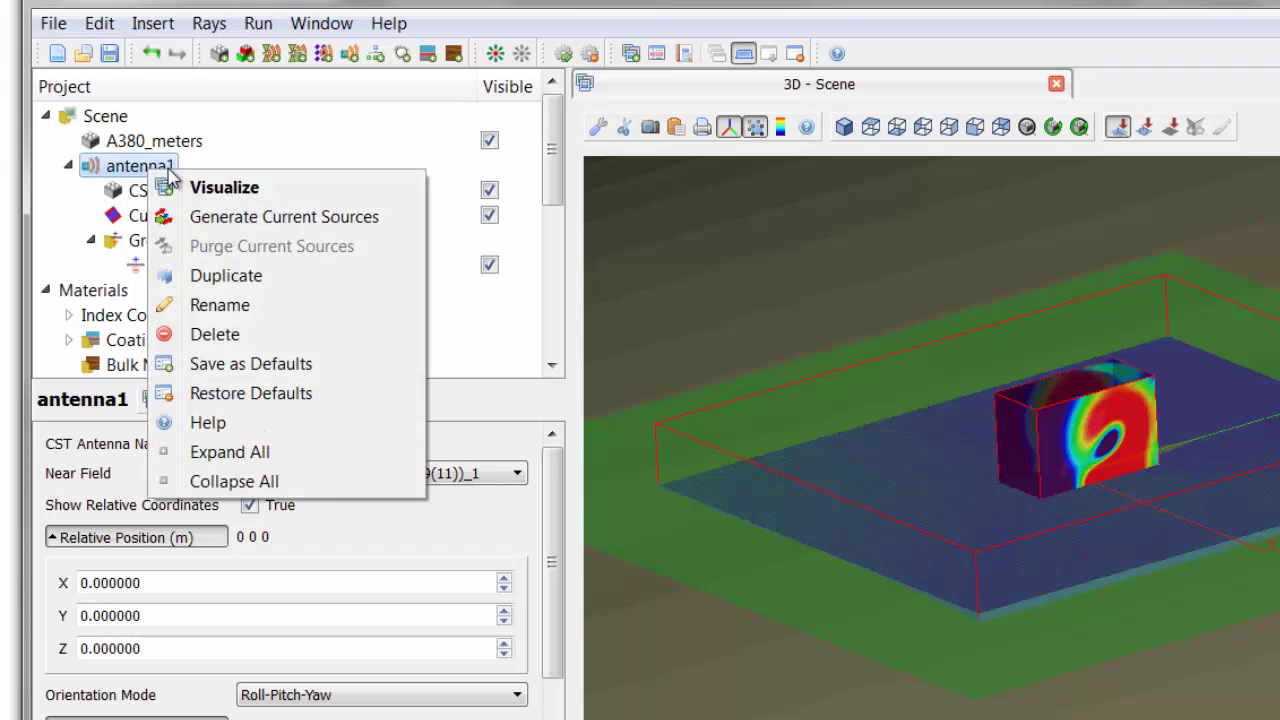
left_click(222, 219)
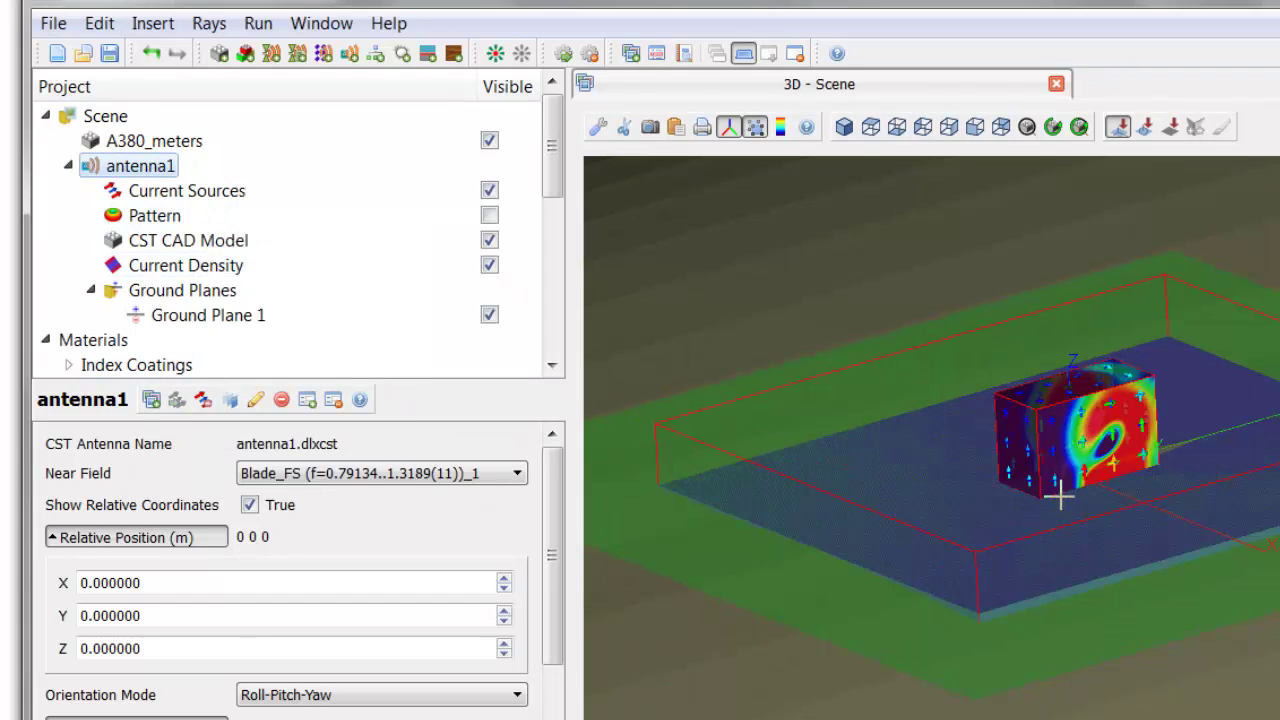
left_click(489, 265)
scroll(1057, 470, "up", 5)
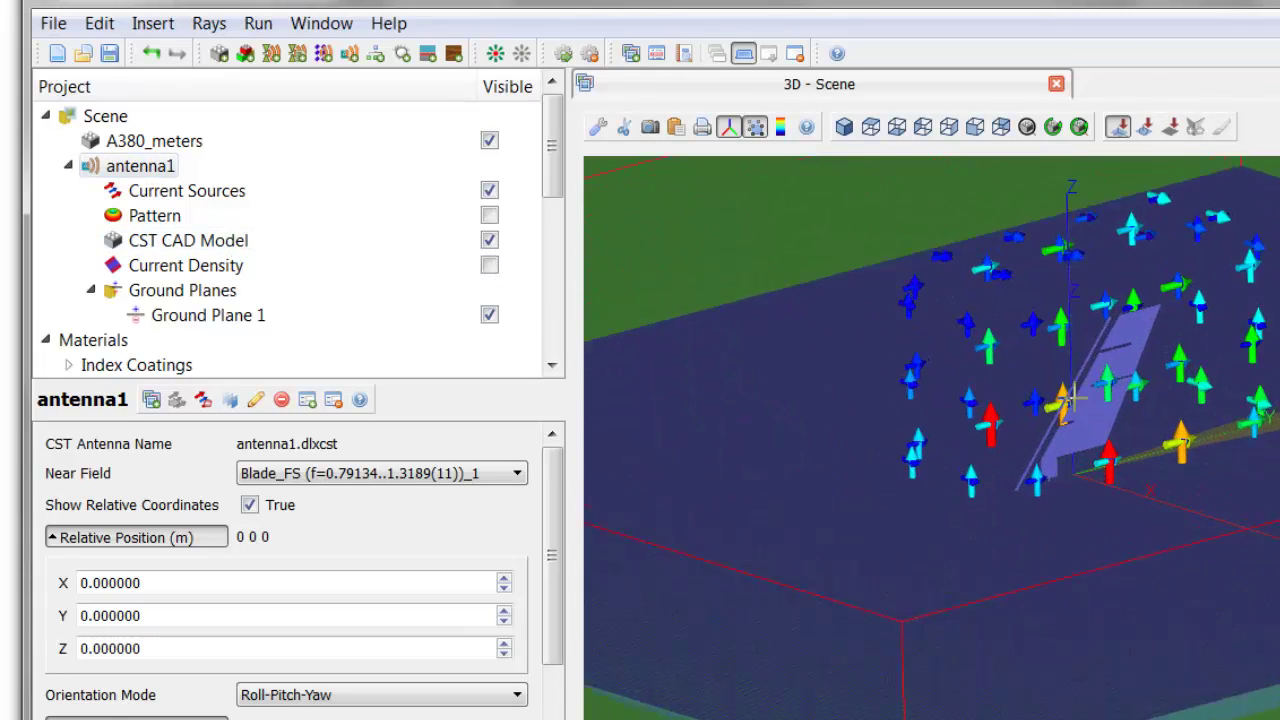
scroll(556, 612, "down", 3)
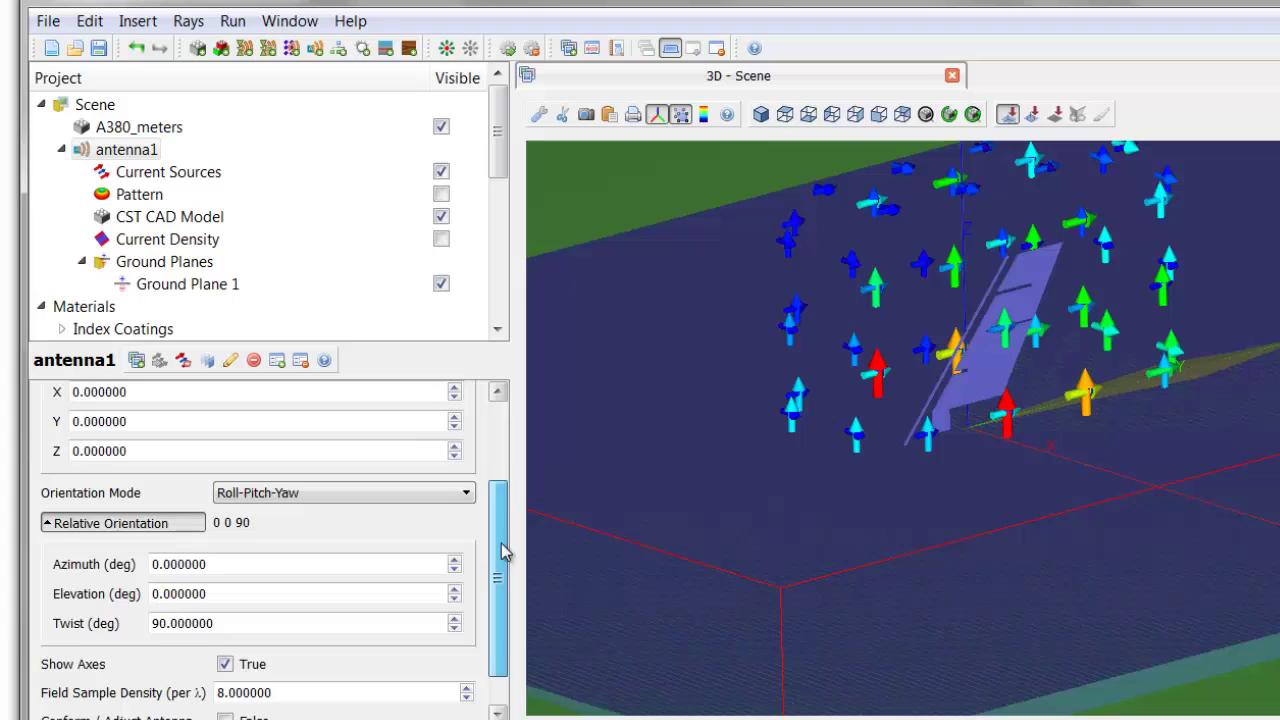
Enable Conform / Adjust Antenna on antenna1 with Conform to Platform set to Along Normal
scroll(505, 553, "down", 2)
left_click(127, 149)
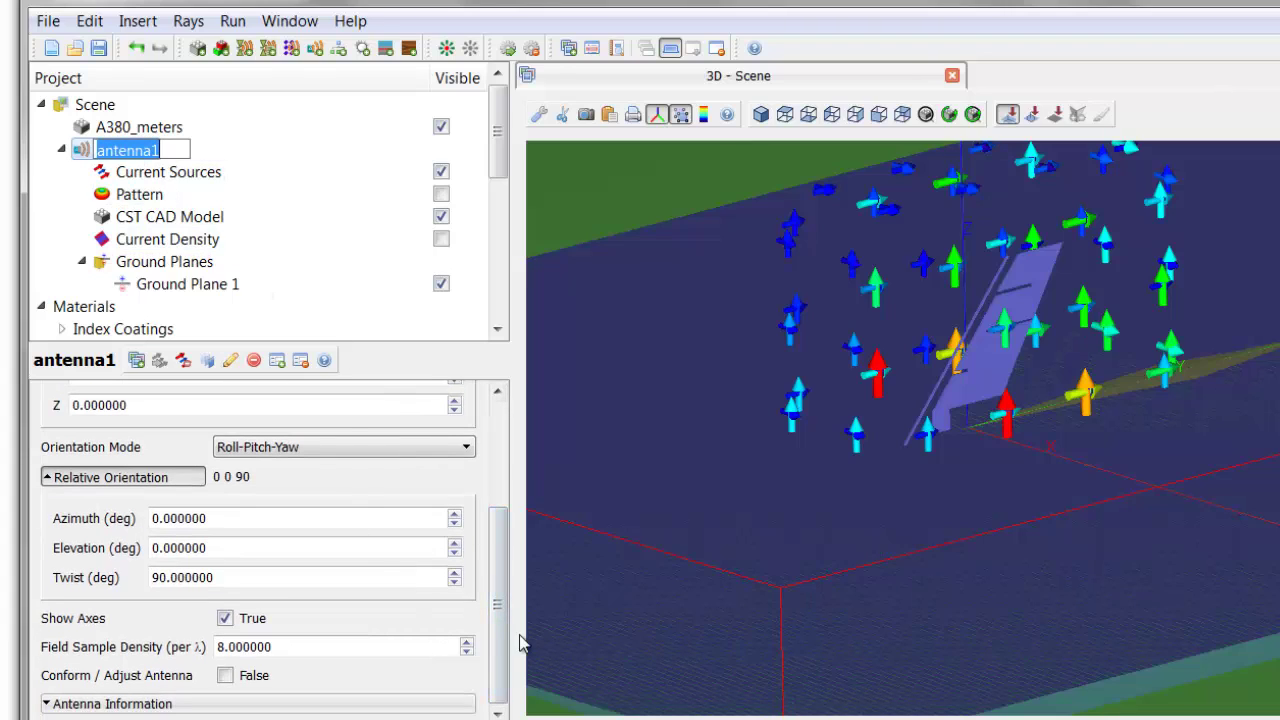
key("Escape")
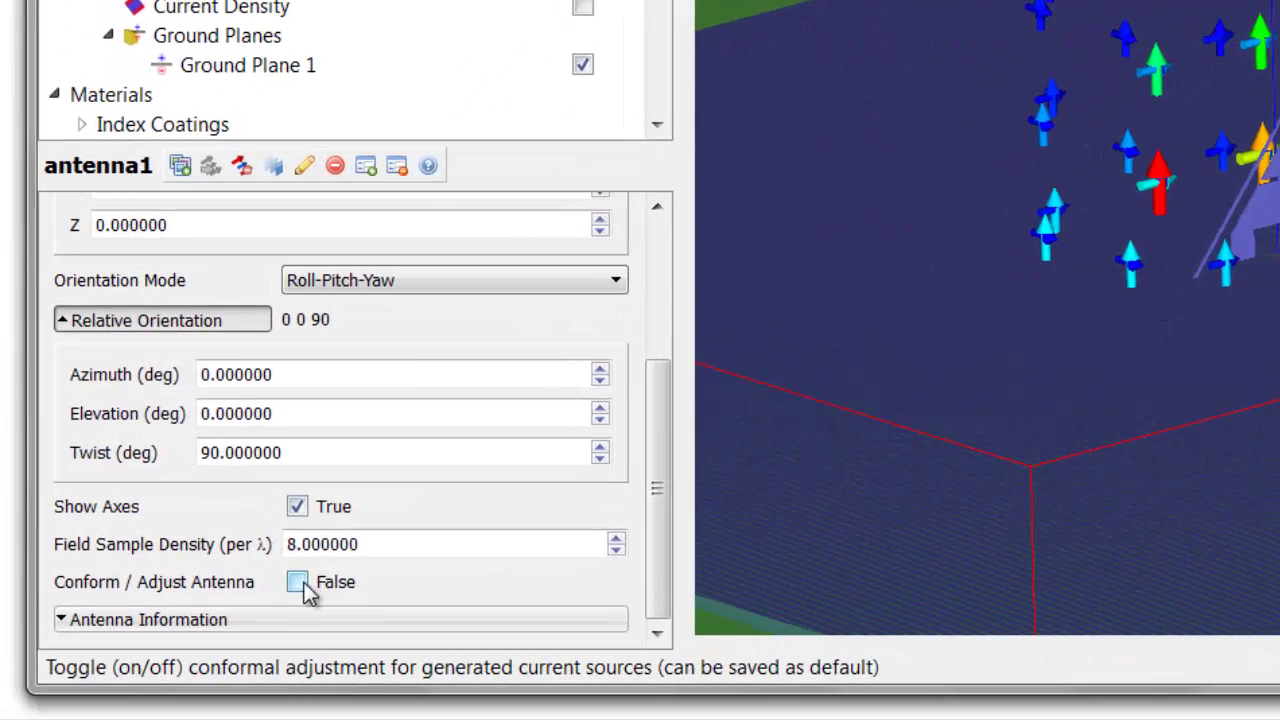
left_click(298, 582)
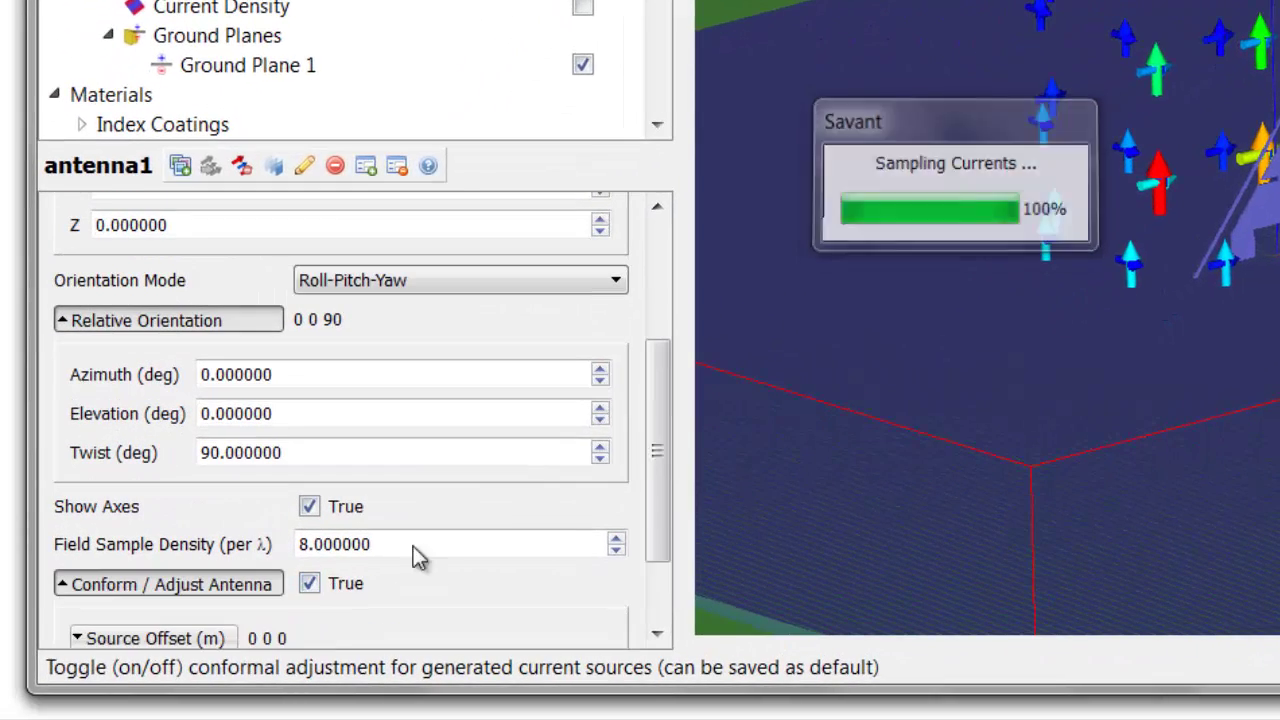
left_click_drag(645, 449, 657, 511)
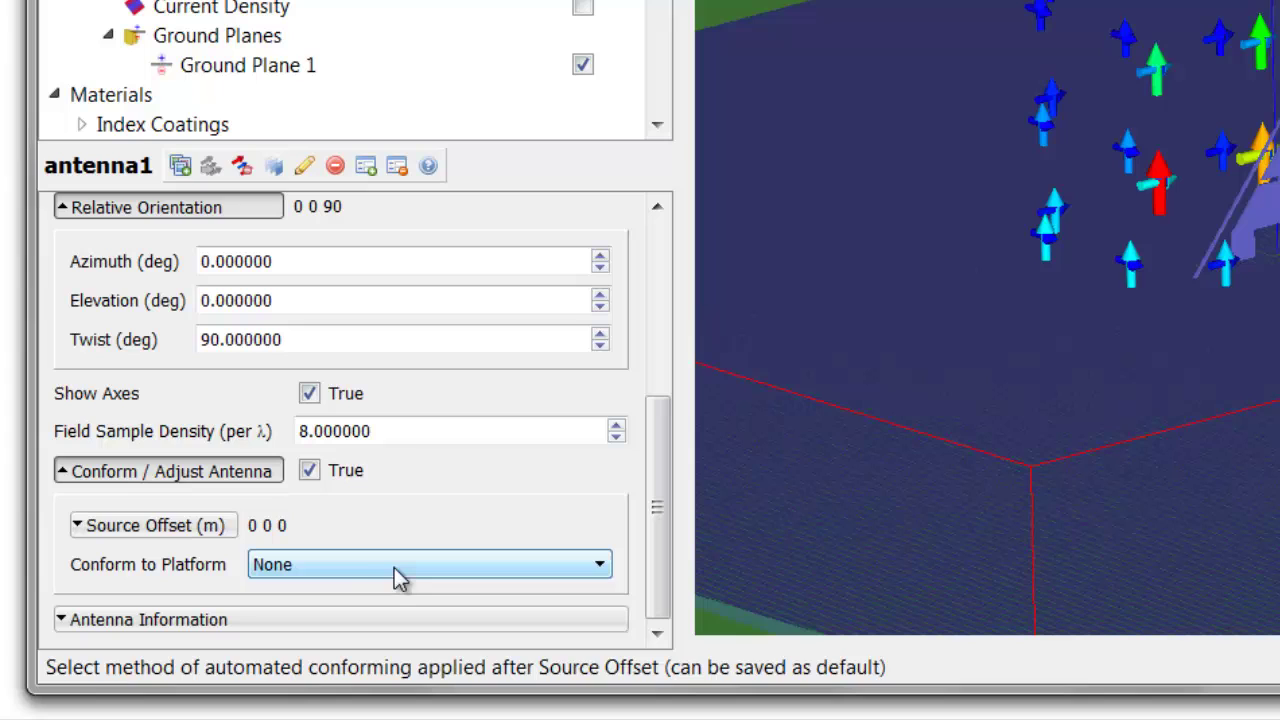
left_click(480, 572)
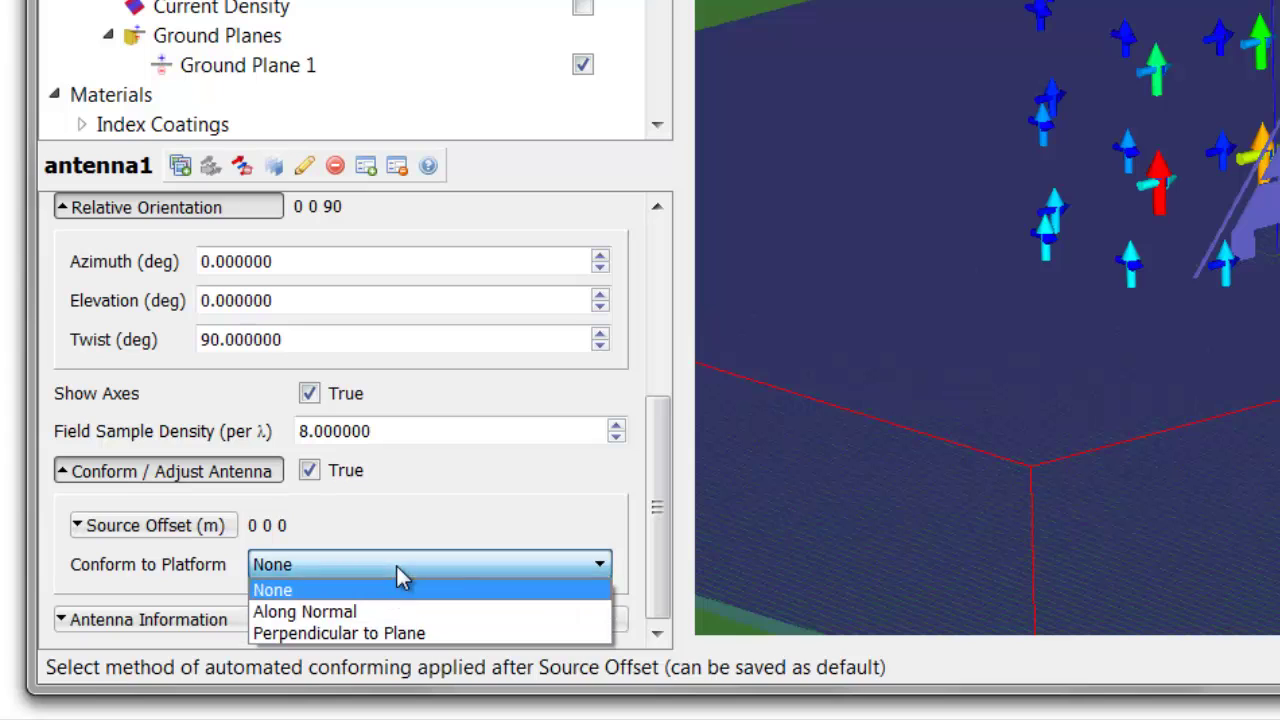
left_click(357, 611)
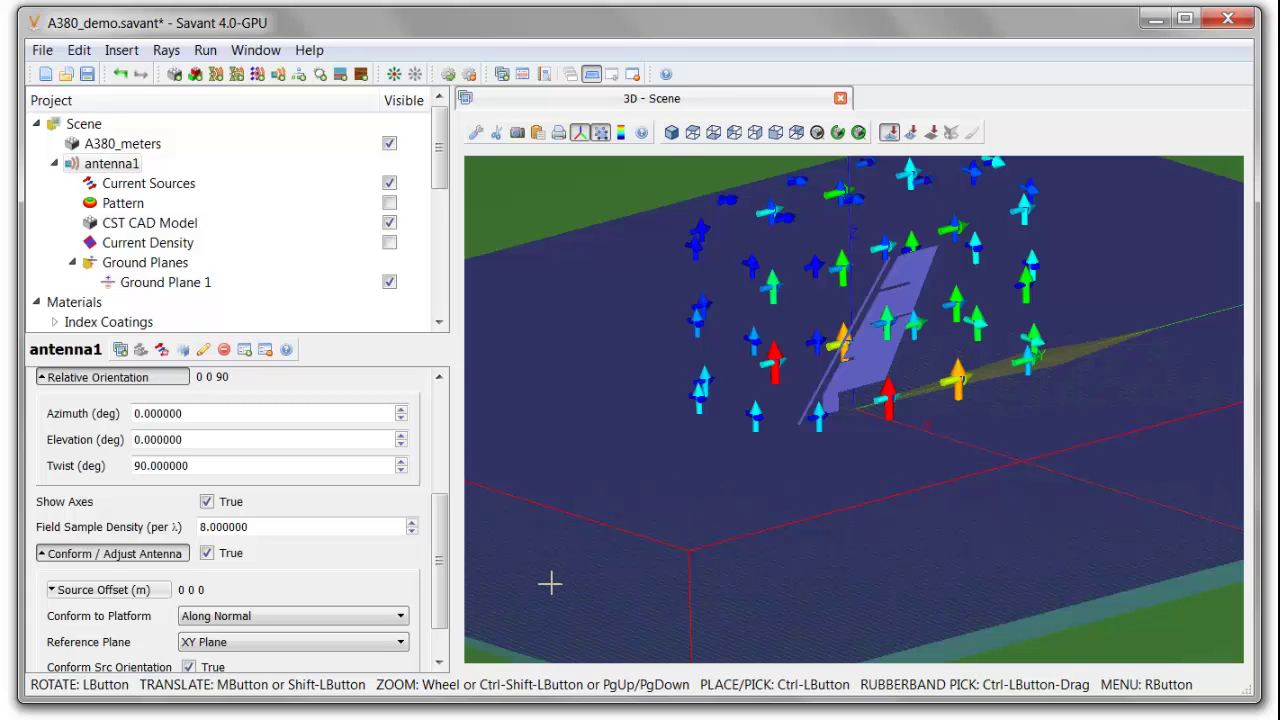
scroll(723, 431, "down", 10)
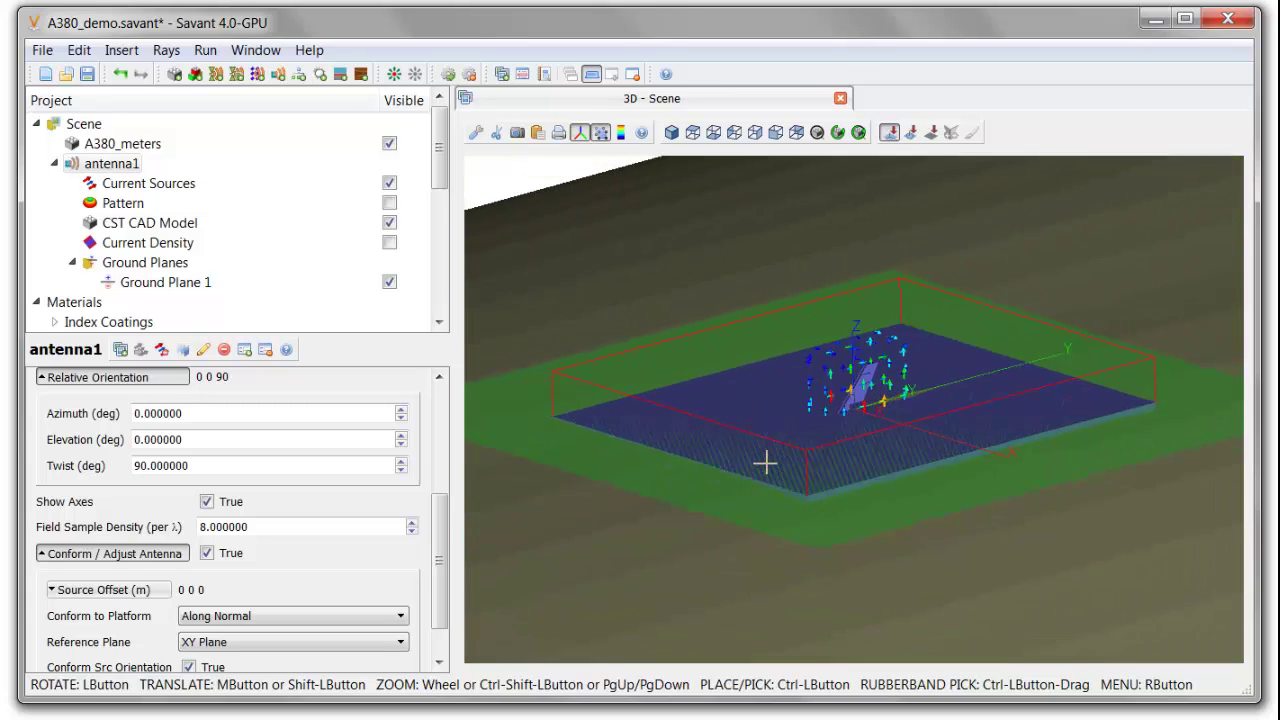
scroll(763, 463, "down", 8)
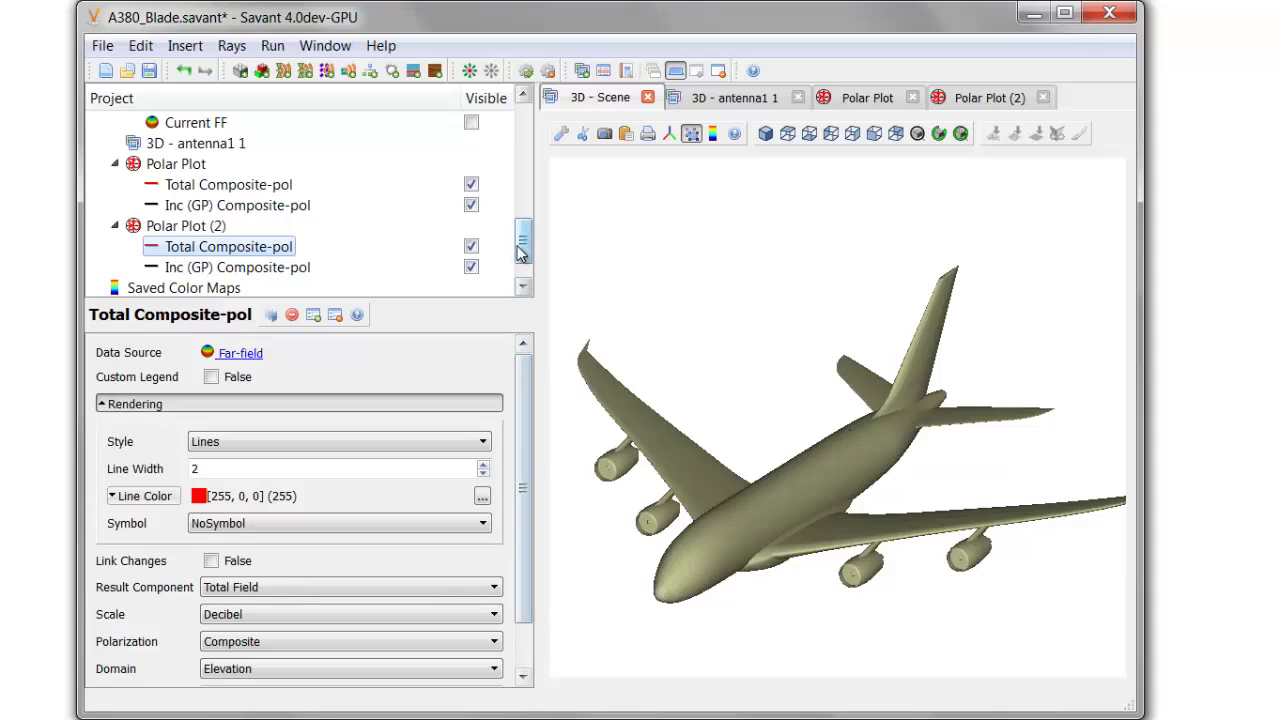
Zoom and rotate the 3D view to inspect the far-field radiation surface above the A380
scroll(523, 256, "down", 1)
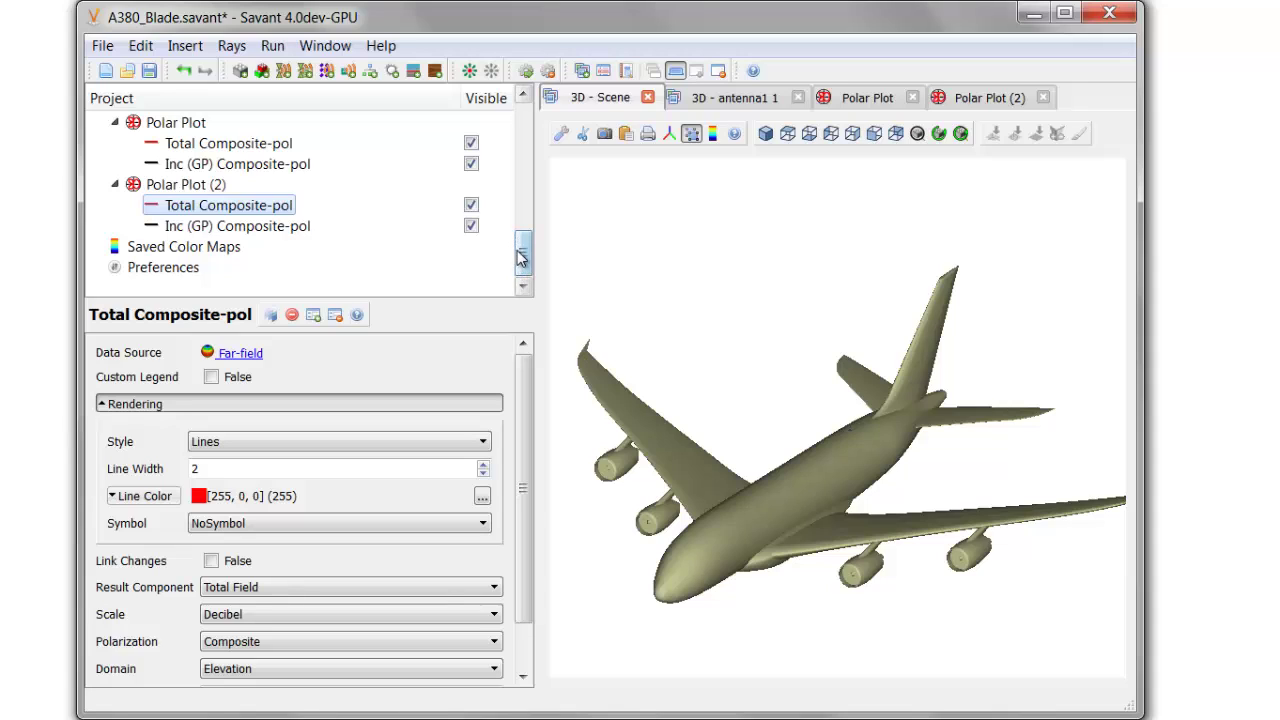
left_click_drag(528, 266, 535, 248)
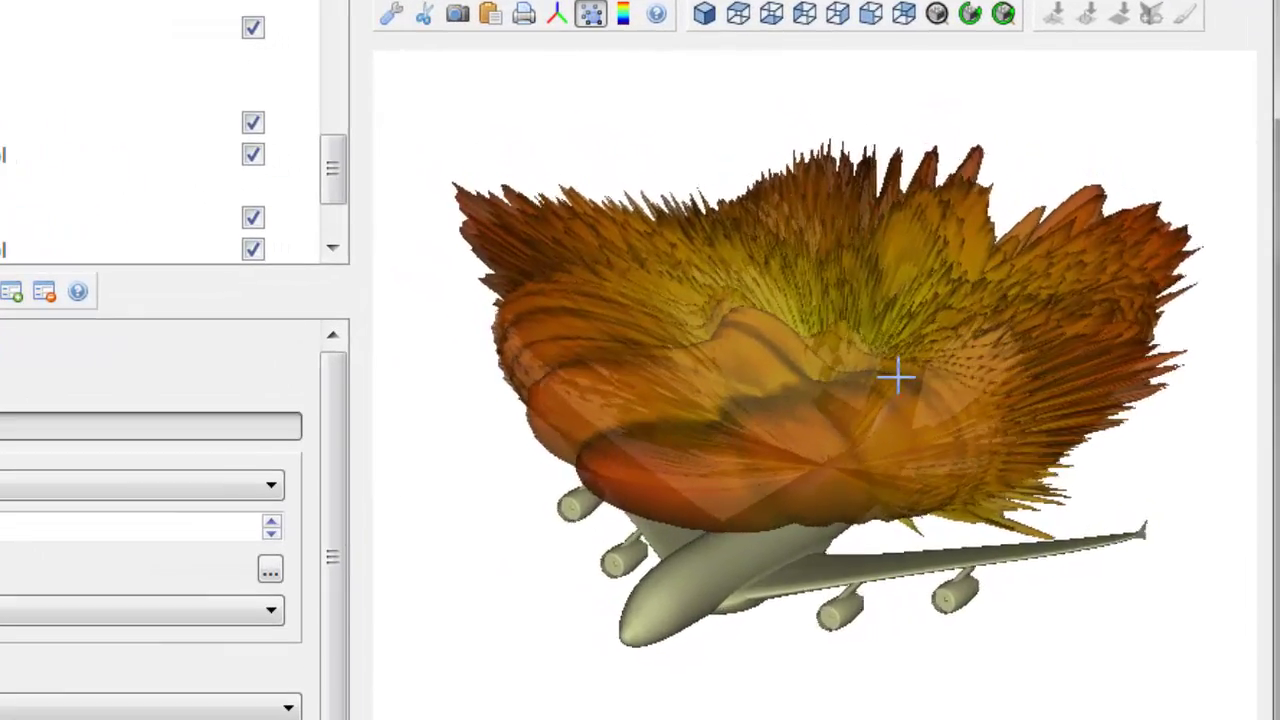
mouse_move(897, 376)
left_mouse_down()
mouse_move(811, 357)
mouse_move(721, 276)
mouse_move(930, 385)
mouse_move(912, 368)
left_mouse_up()
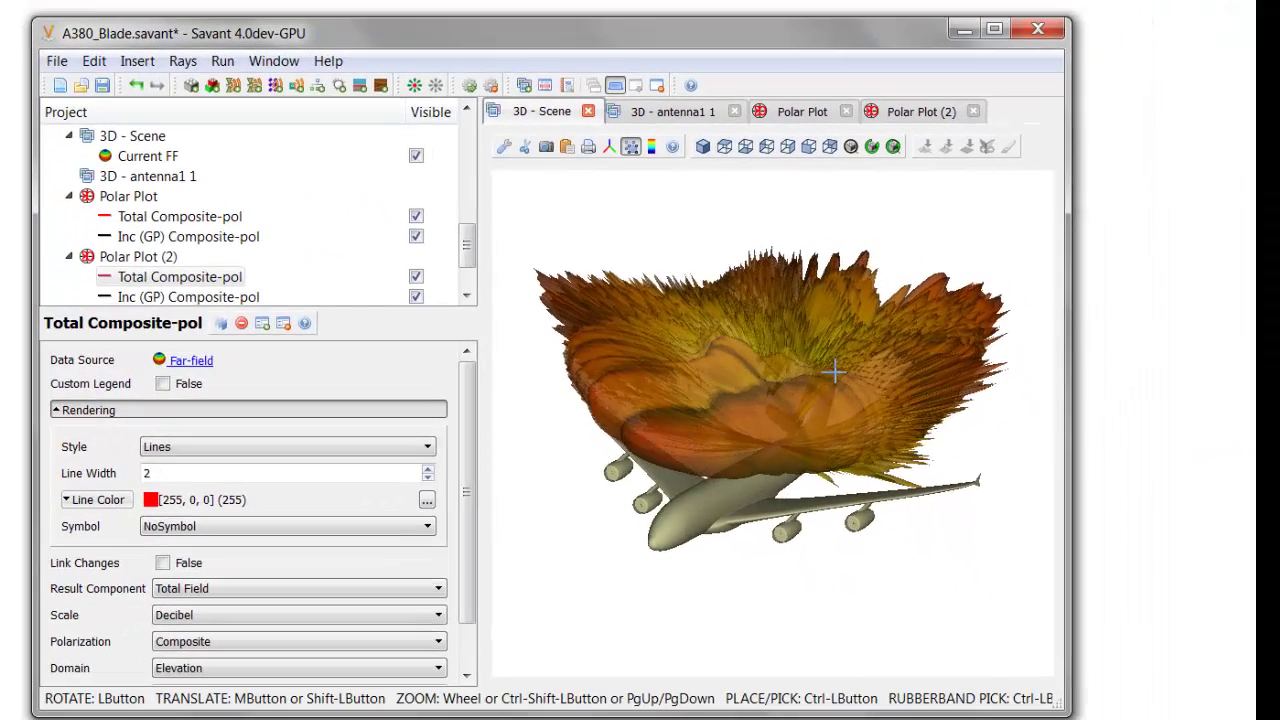
left_click_drag(834, 372, 838, 372)
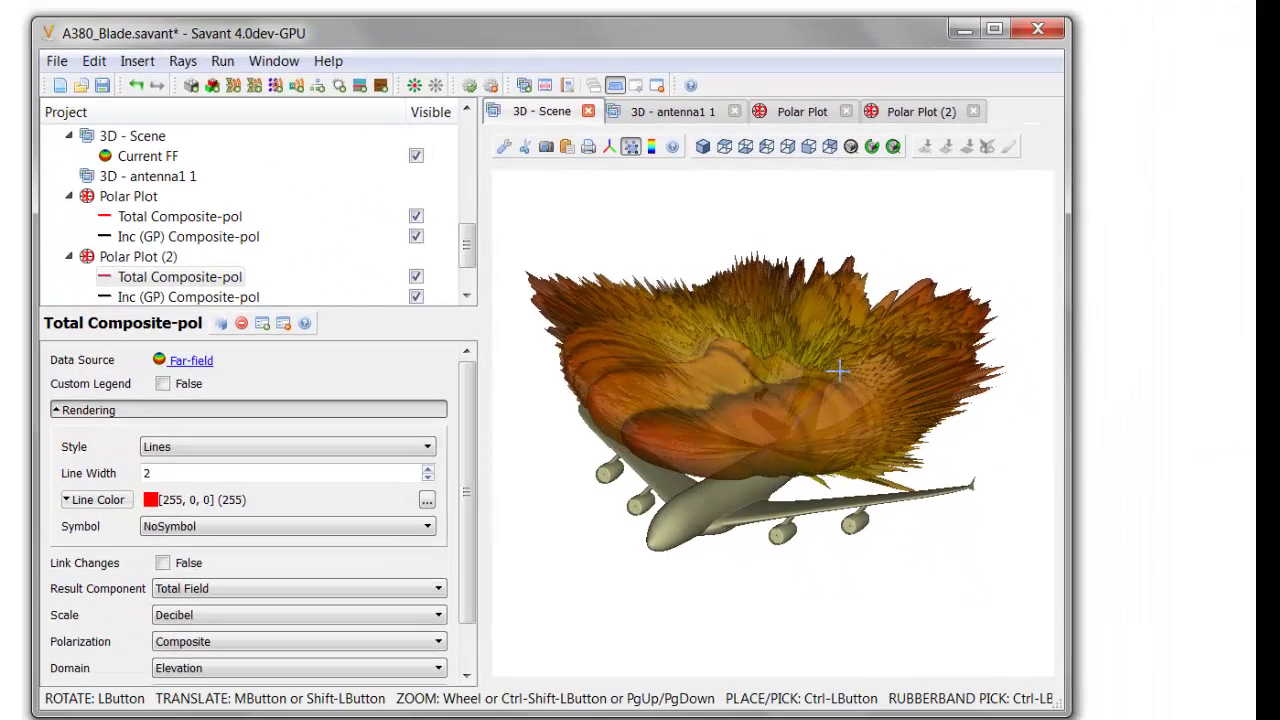
On the first polar plot, highlight the Inc (GP) and then Total Composite-pol directivity curves
left_click(810, 114)
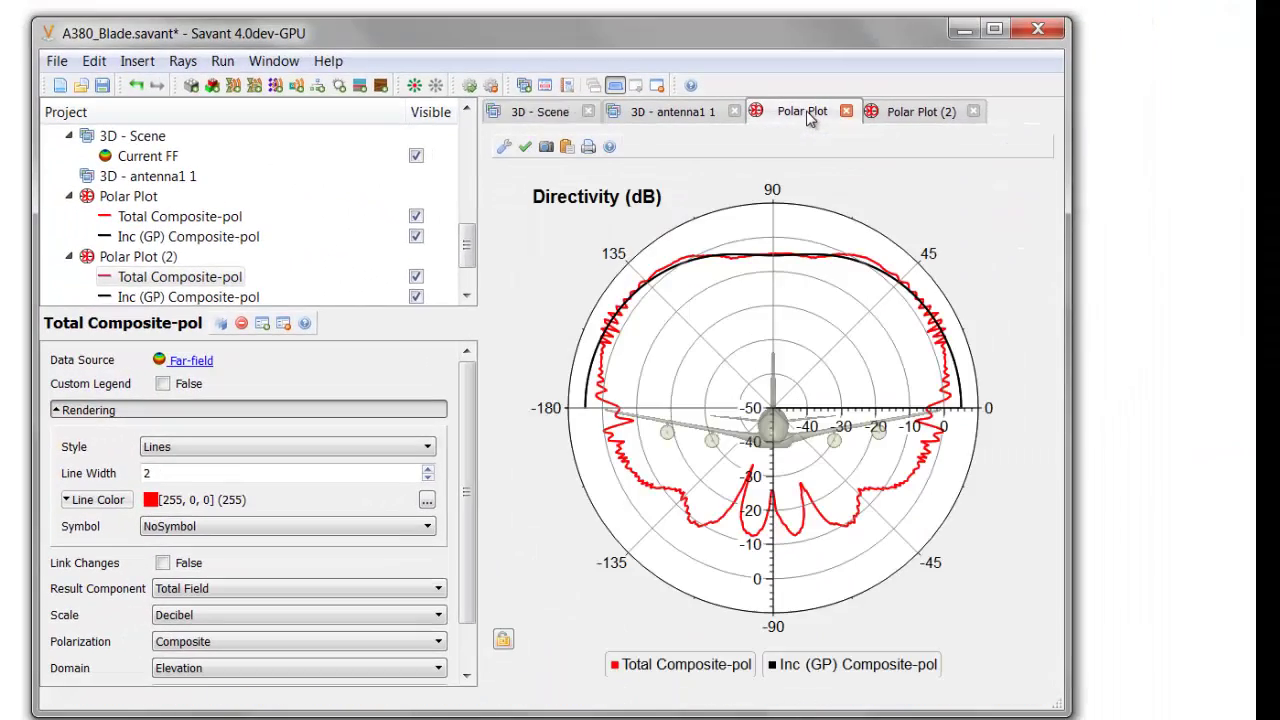
left_click(857, 670)
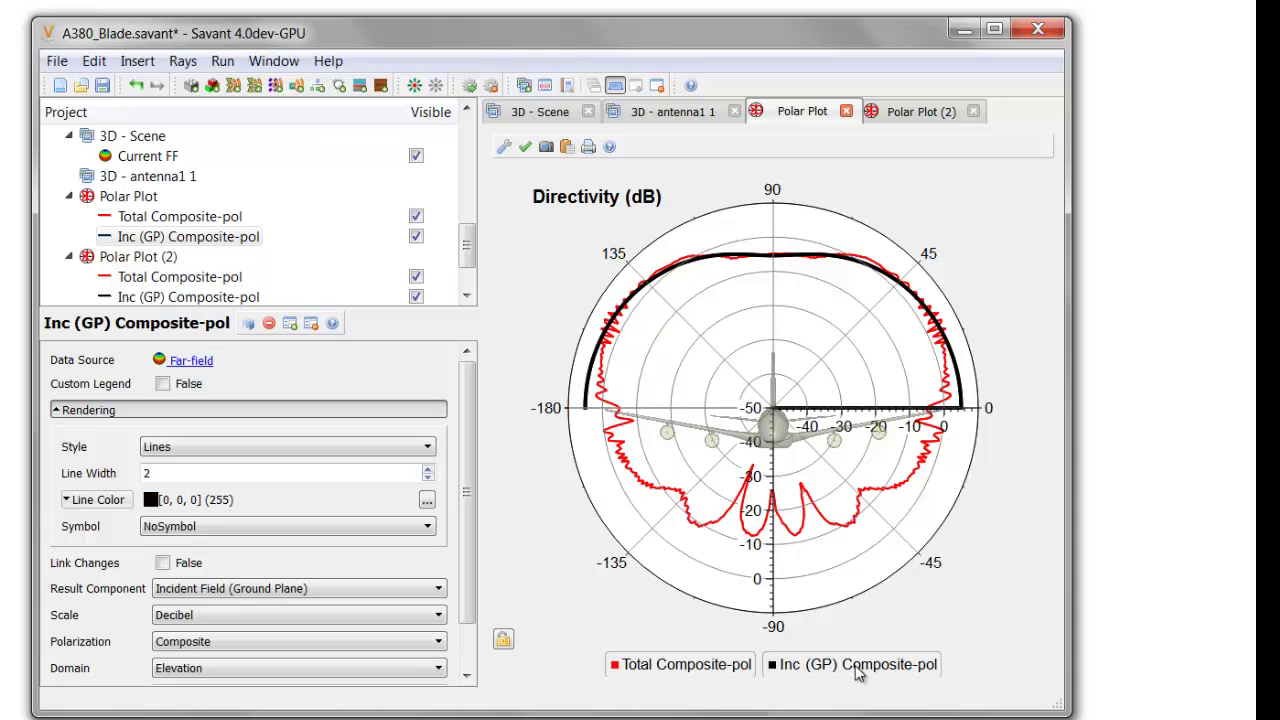
left_click(735, 670)
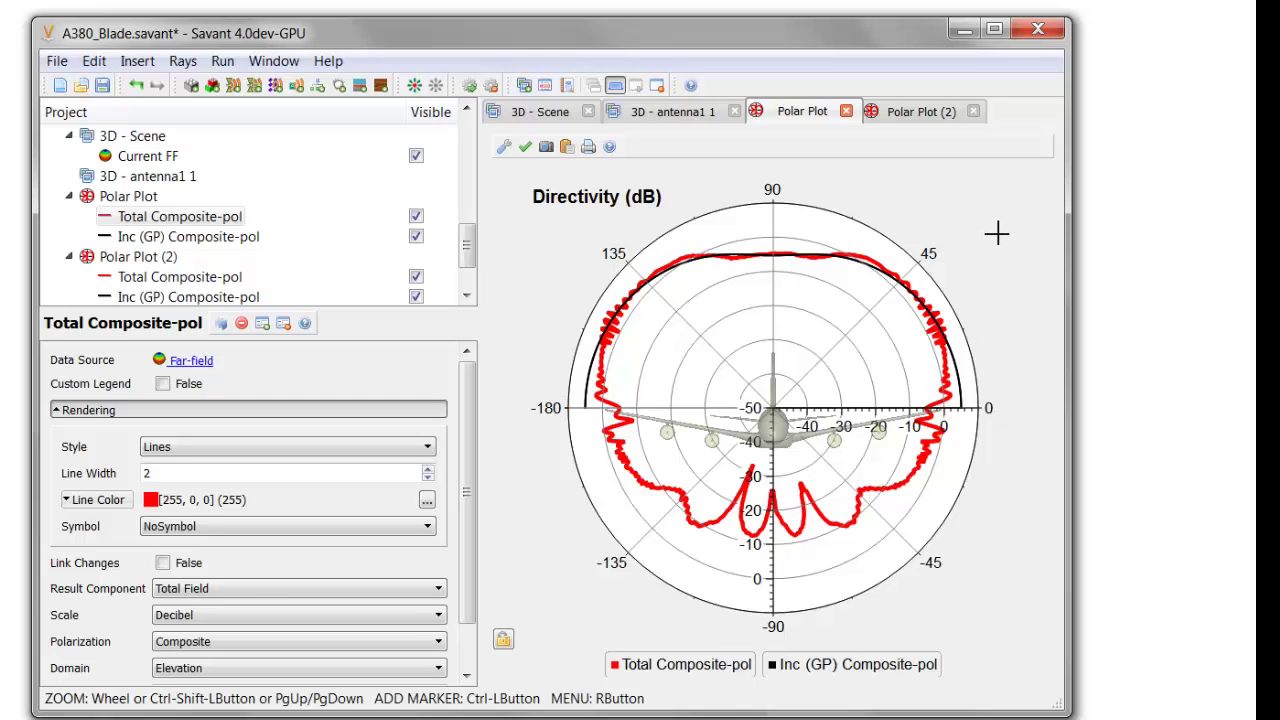
On Polar Plot (2)'s elevation cut, highlight the Inc (GP) and then Total Composite-pol curves
left_click(912, 111)
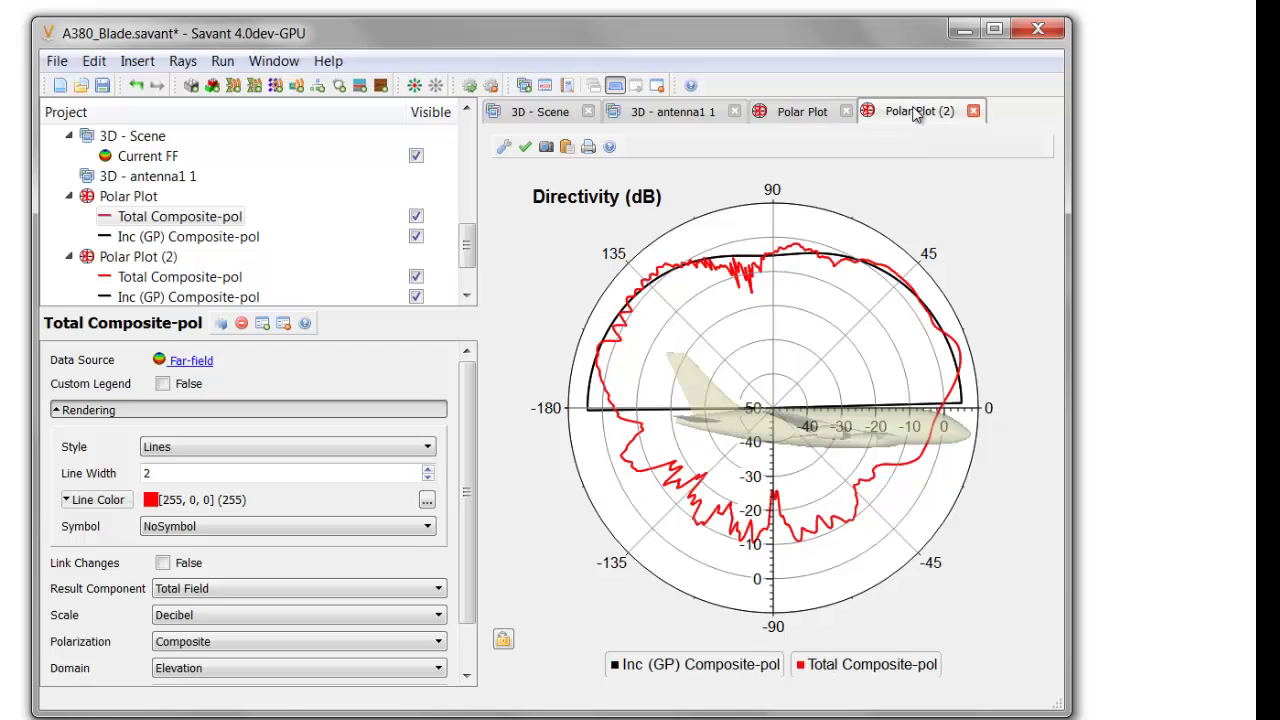
left_click(715, 668)
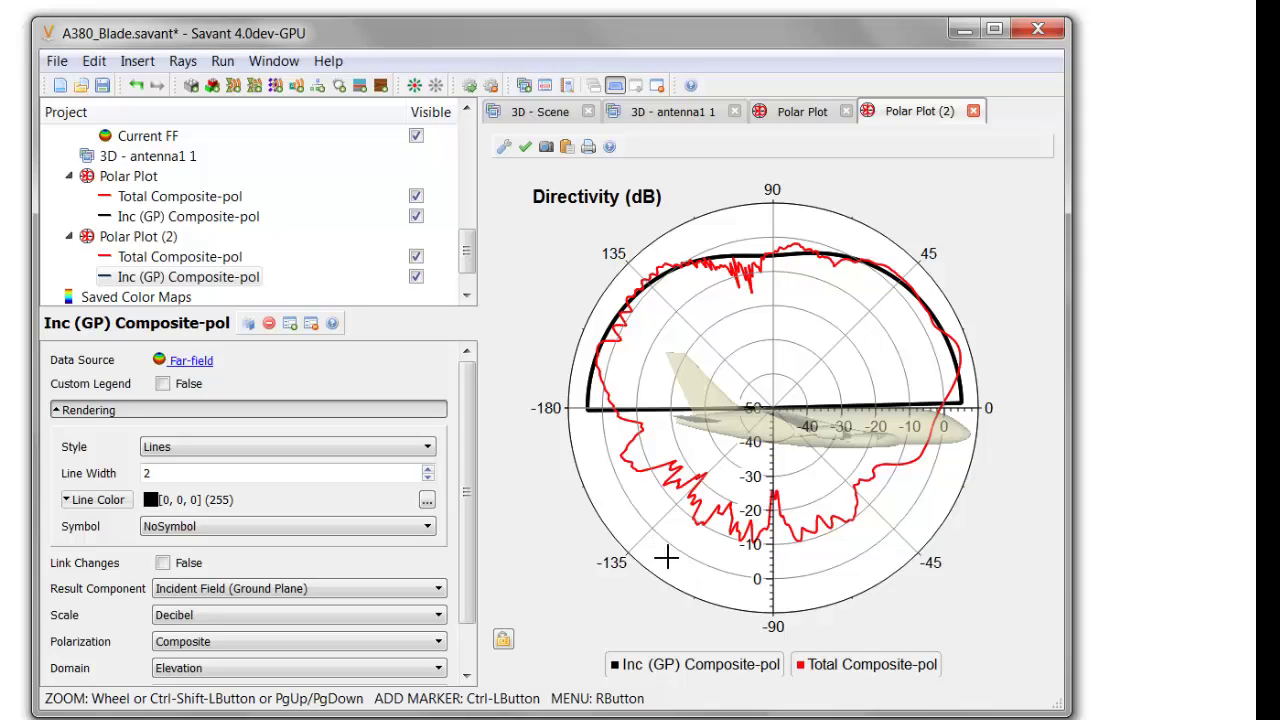
left_click(851, 666)
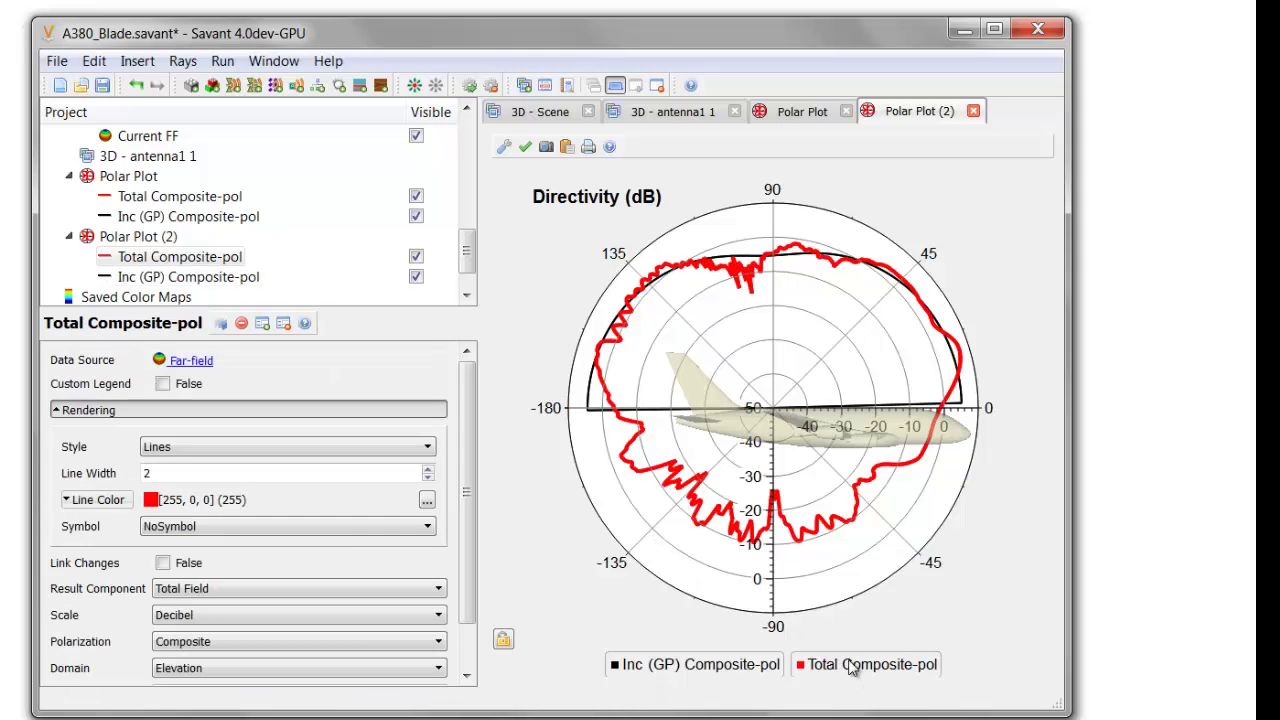